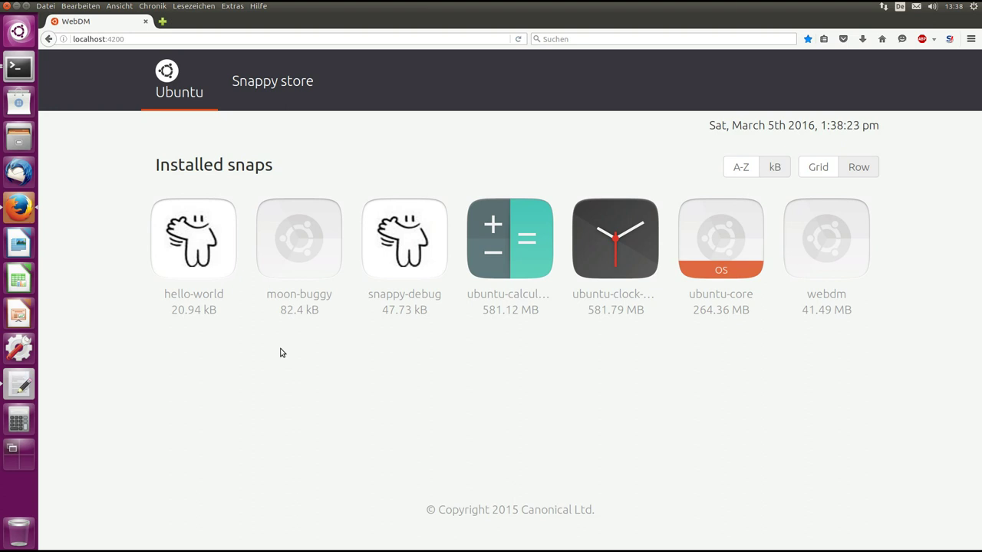
- Switch to the terminal, run moon-buggy.play and start a new game
left_click(31, 57)
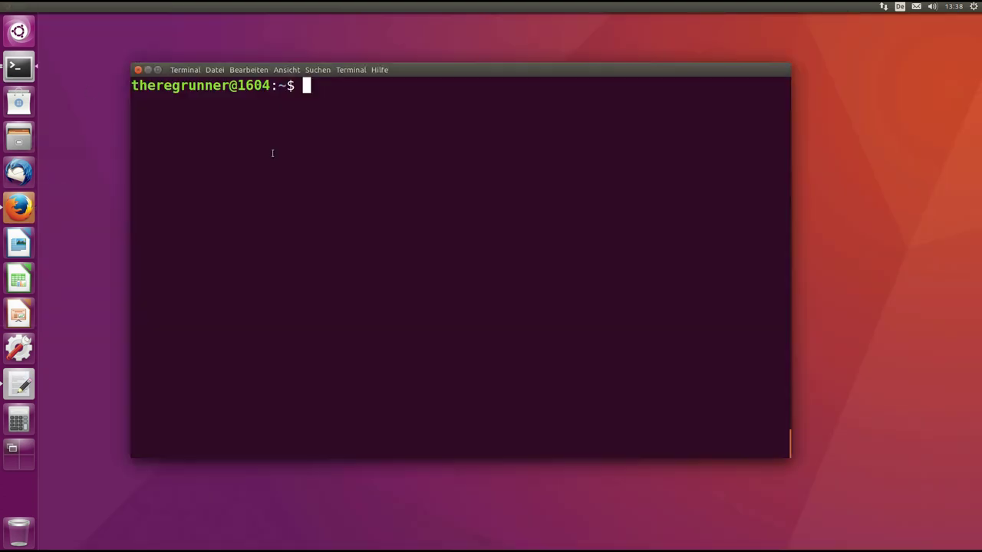
type("moon")
key("Tab")
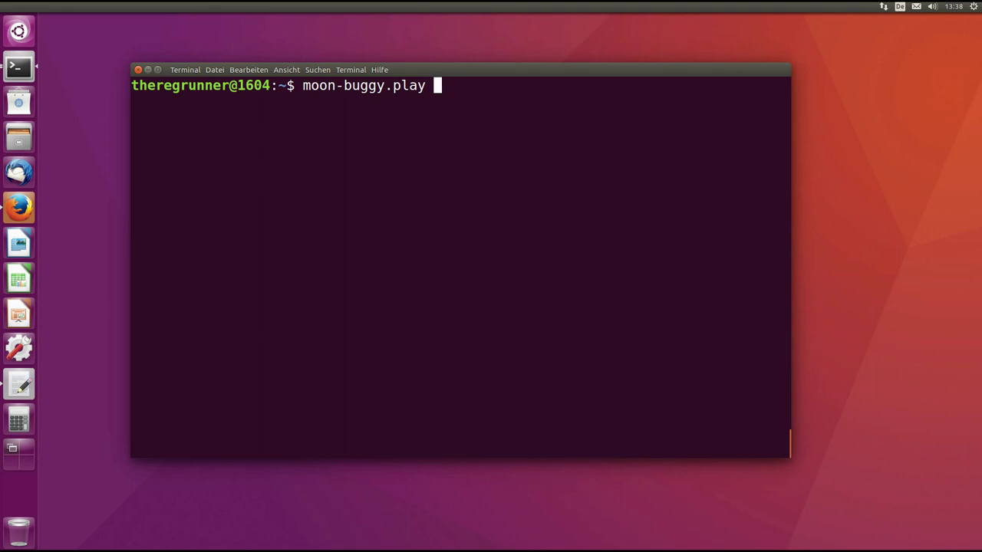
key("Return")
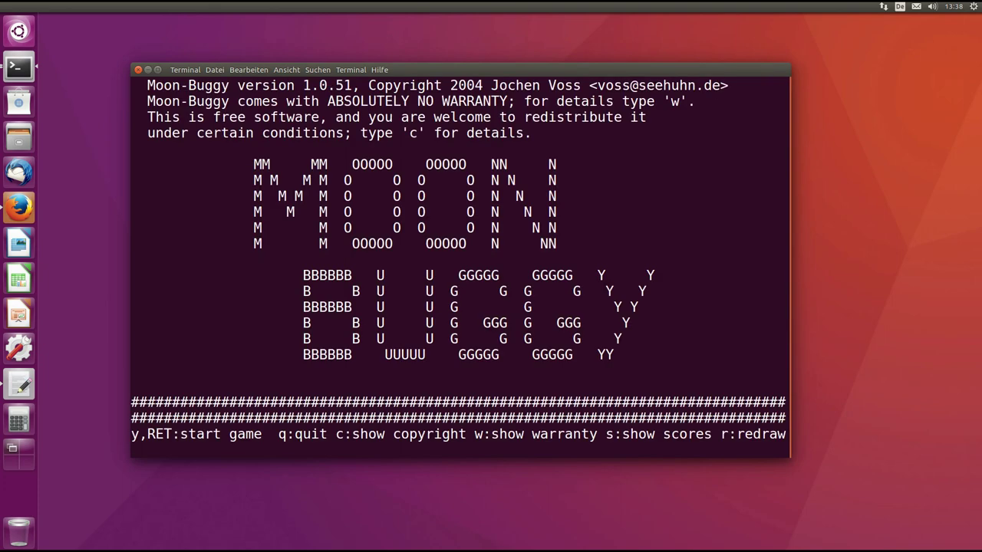
key("Return")
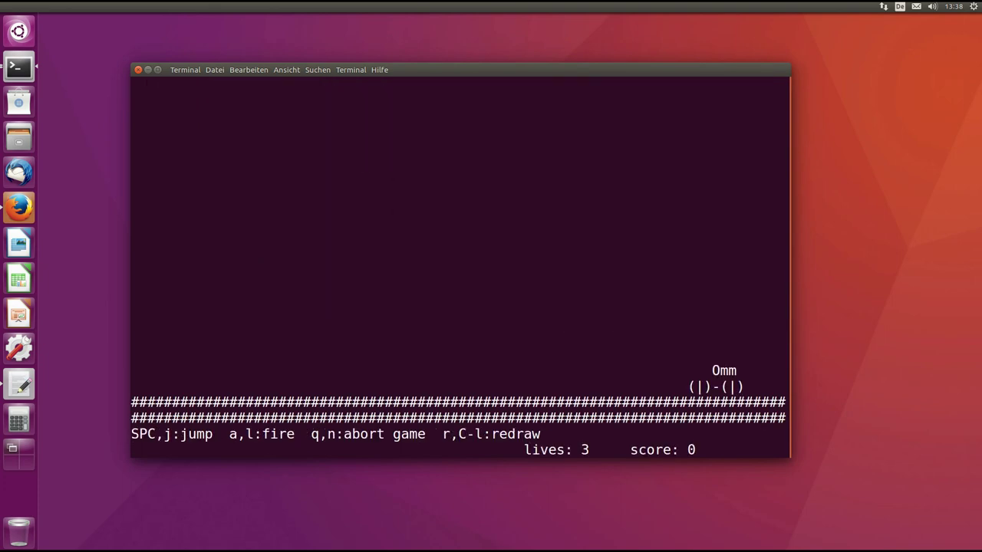
- Play Moon-Buggy by making the buggy jump repeatedly over the craters
key("space")
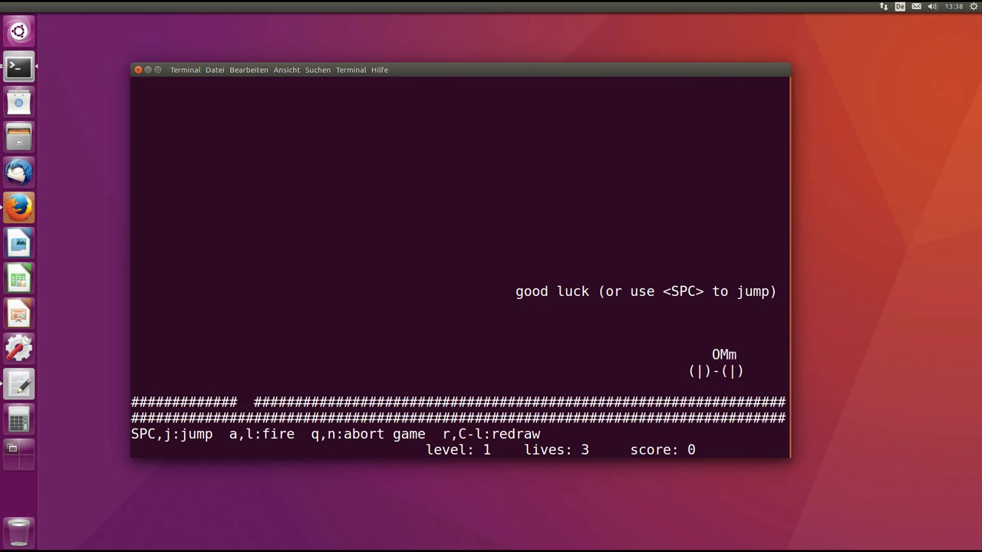
key("space")
key("space")
key("space")
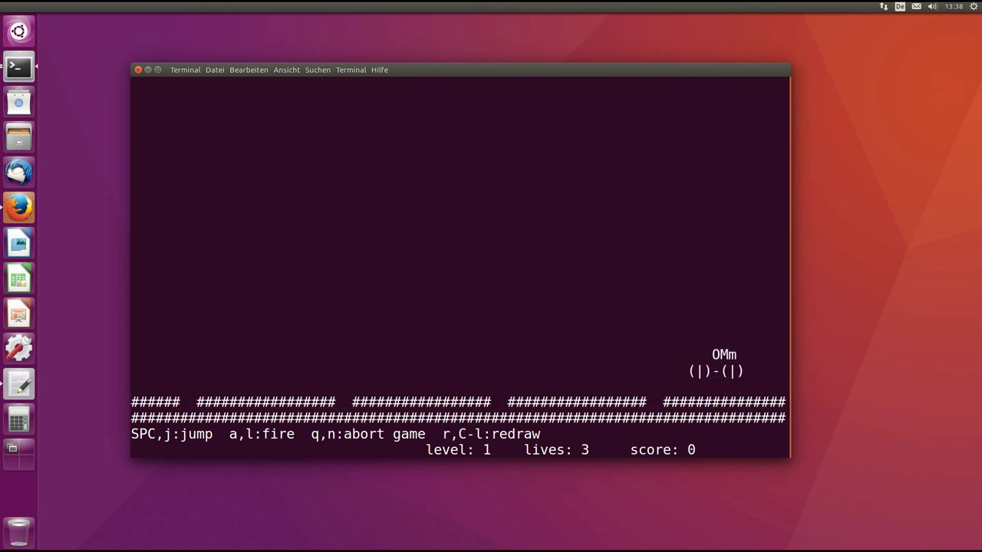
key("space")
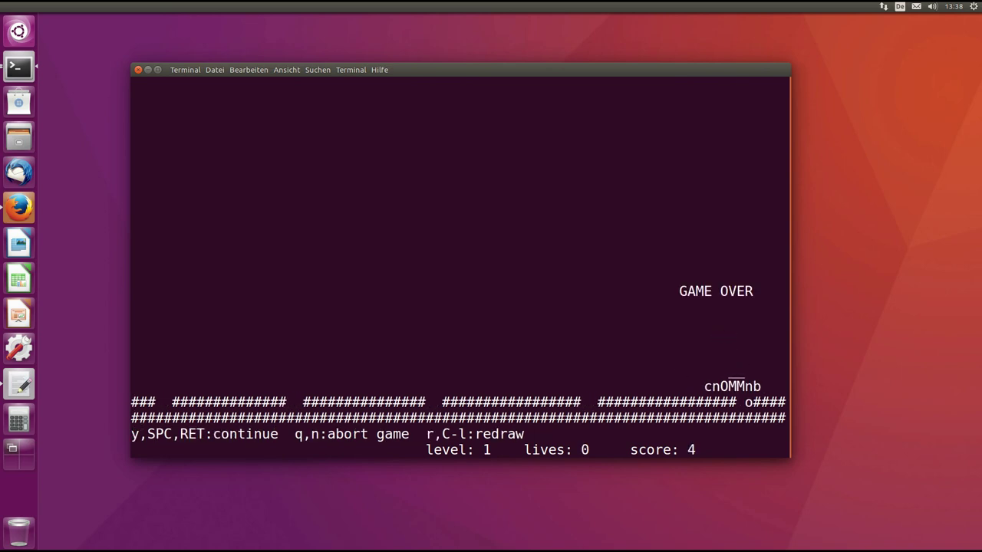
- Quit Moon-Buggy and clear the terminal output
type("qq")
key("BackSpace")
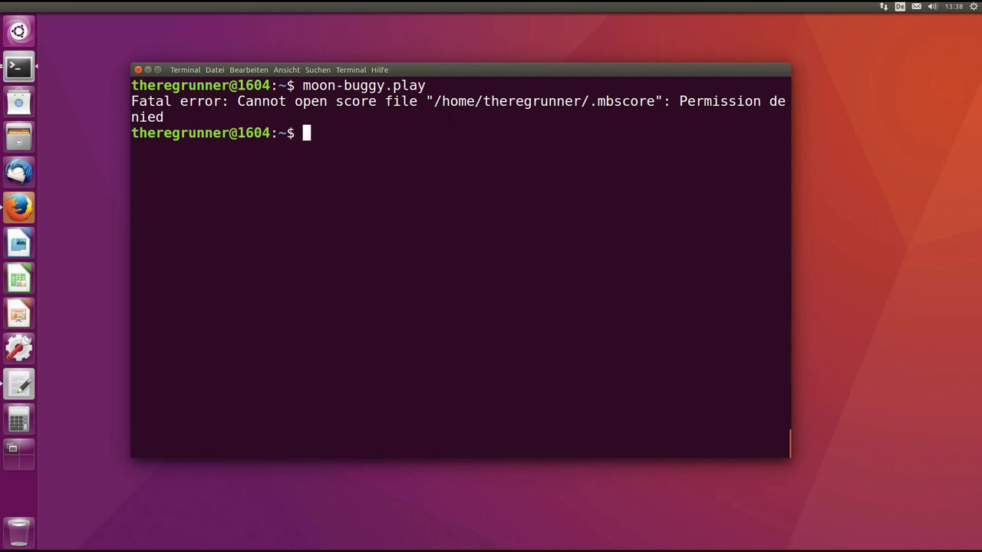
key("ctrl+l")
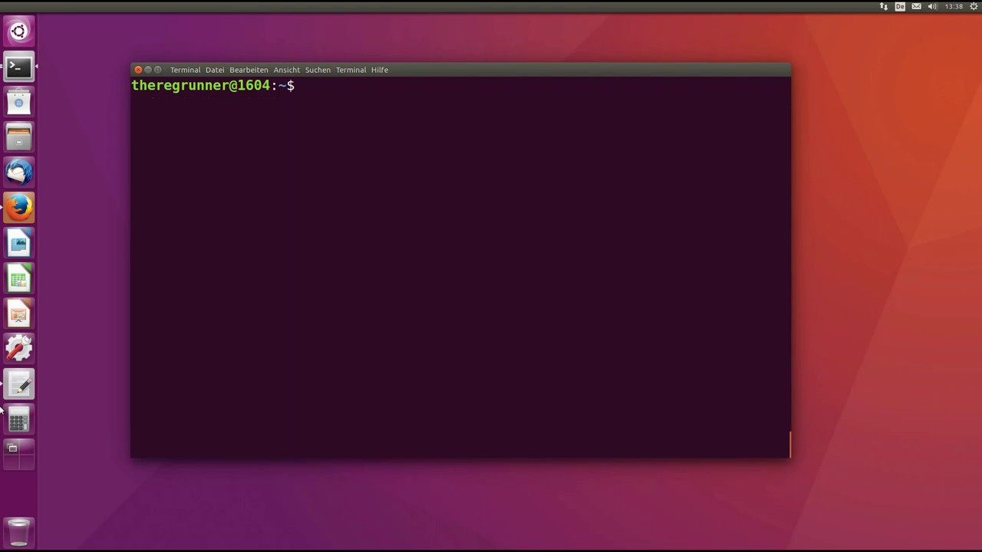
- Switch to WebDM in Firefox and browse the installed snaps in row view
left_click(29, 209)
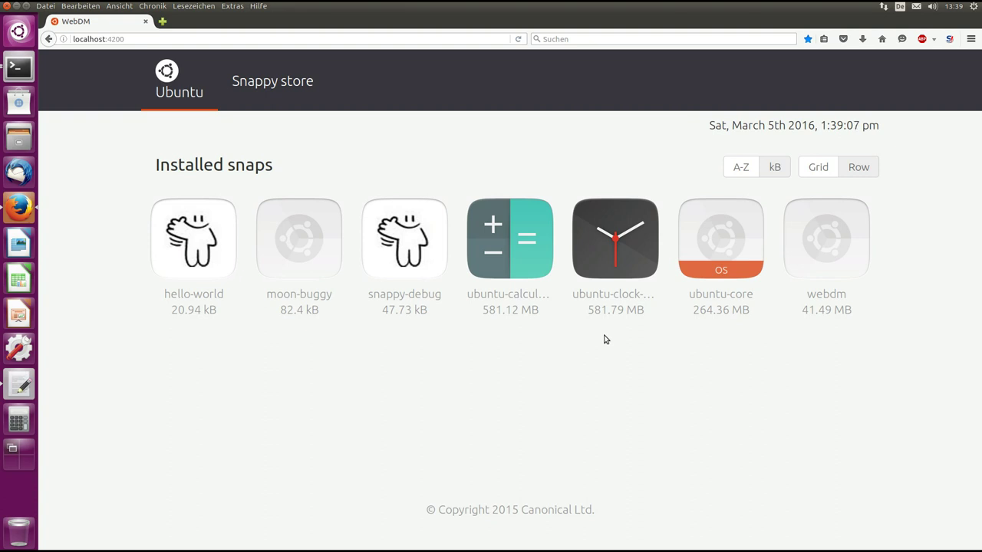
left_click(860, 167)
scroll(902, 189, "down", 5)
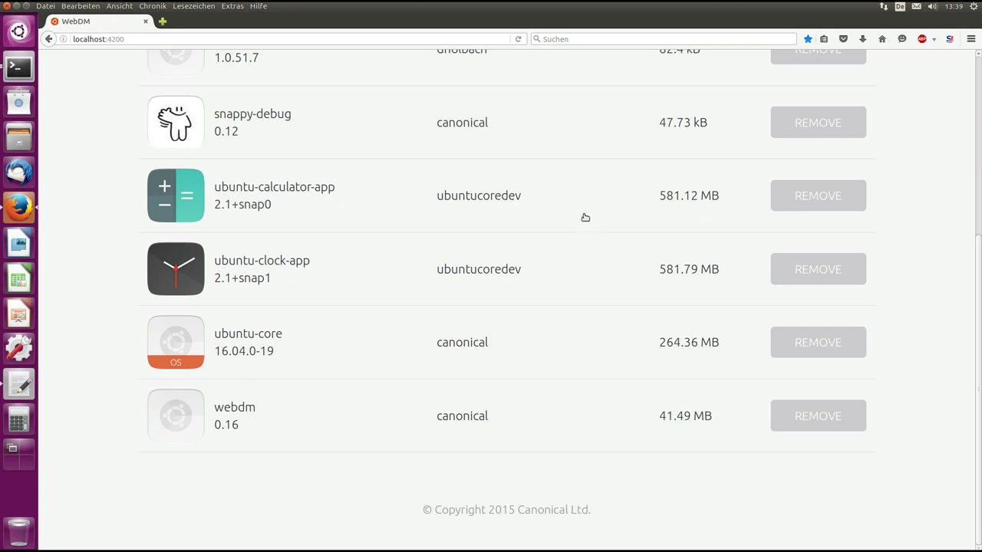
- Open the details page of ubuntu-calculator-app from the list and highlight its installed size
left_click_drag(729, 196, 661, 197)
left_click(660, 197)
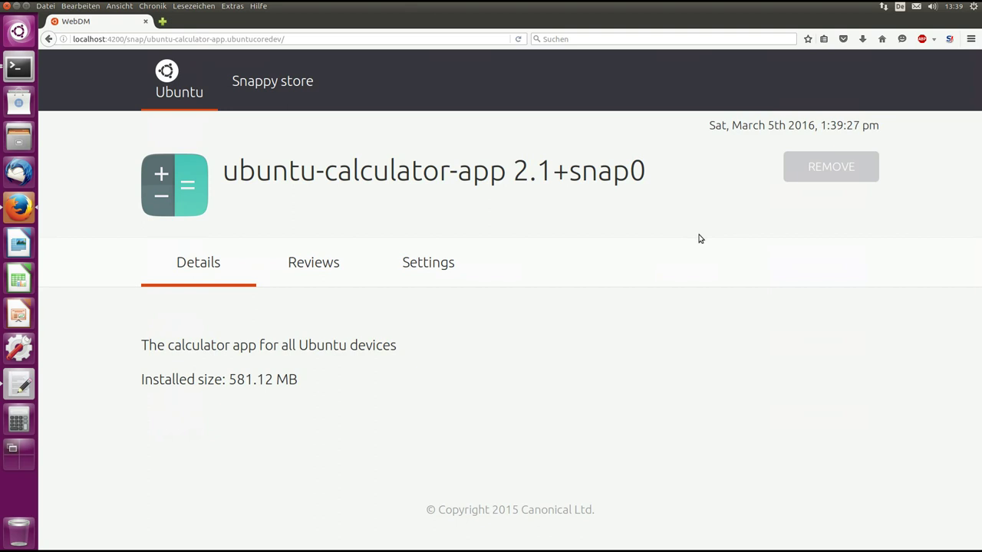
left_click_drag(298, 379, 230, 379)
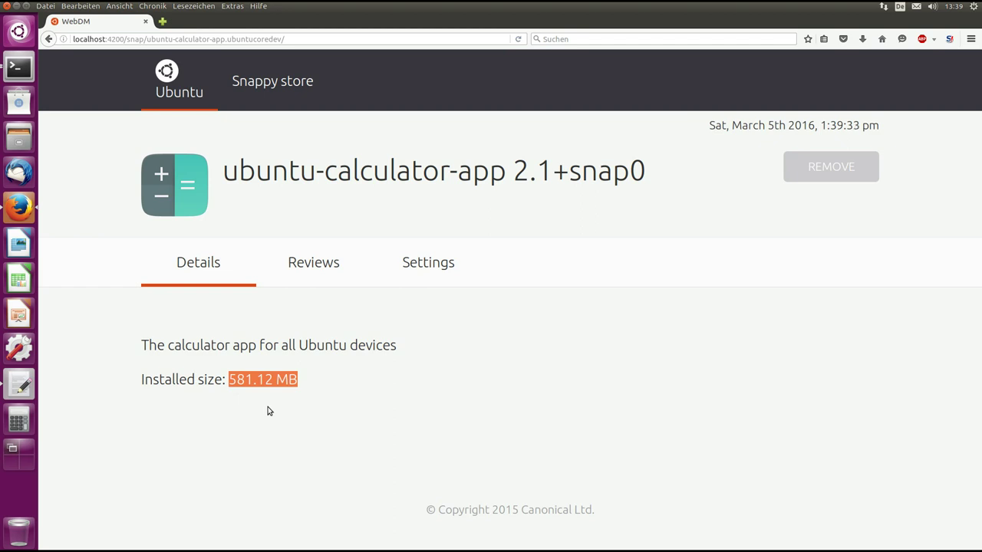
- Remove the calculator icon from the launcher and clear the text selection on the details page
right_click(14, 422)
left_click(74, 436)
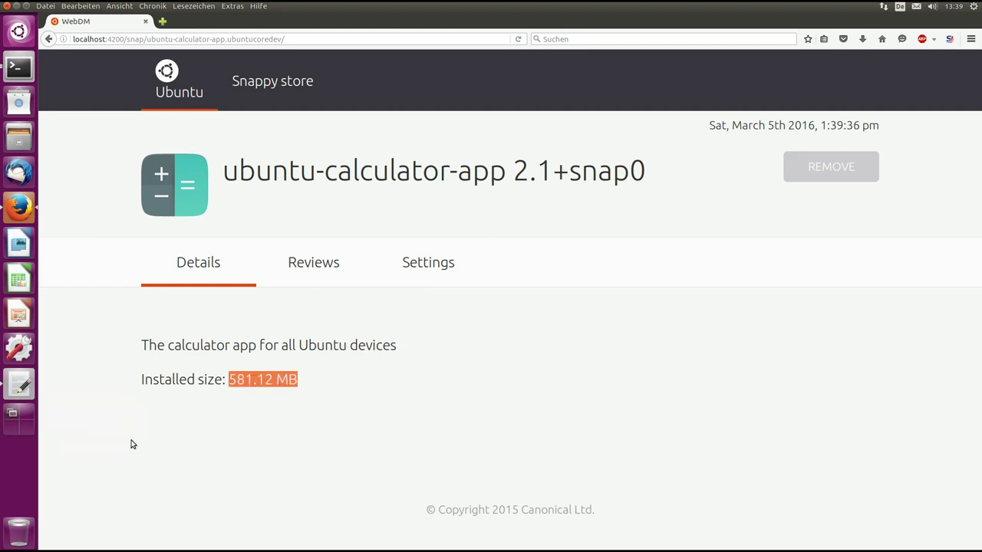
left_click(324, 399)
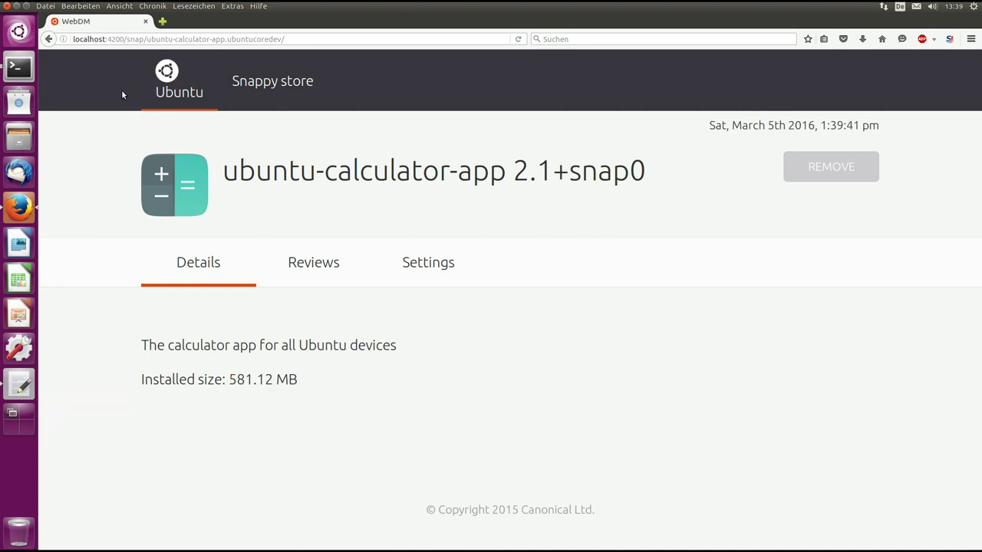
- Return to the installed snaps overview and reopen the ubuntu-calculator-app details page
left_click(173, 80)
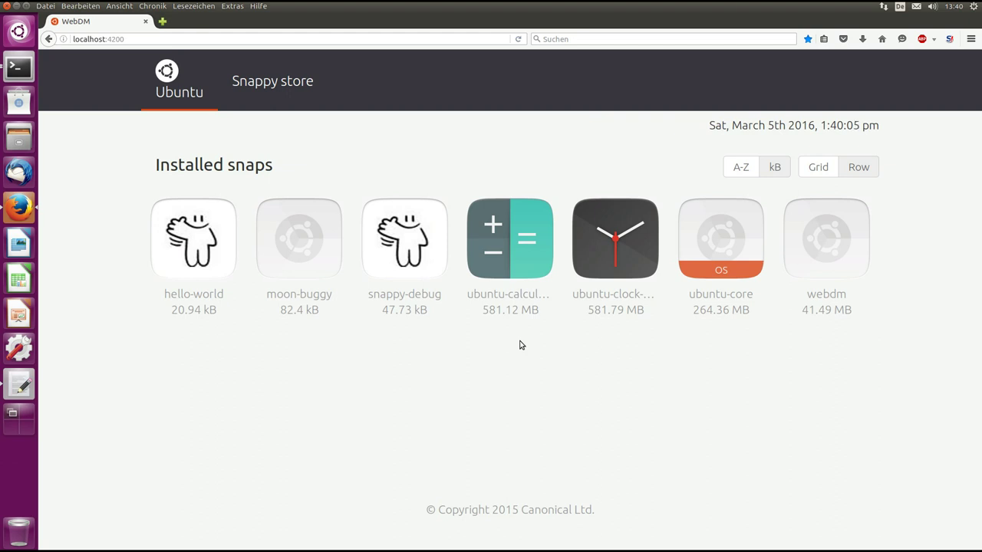
left_click(515, 241)
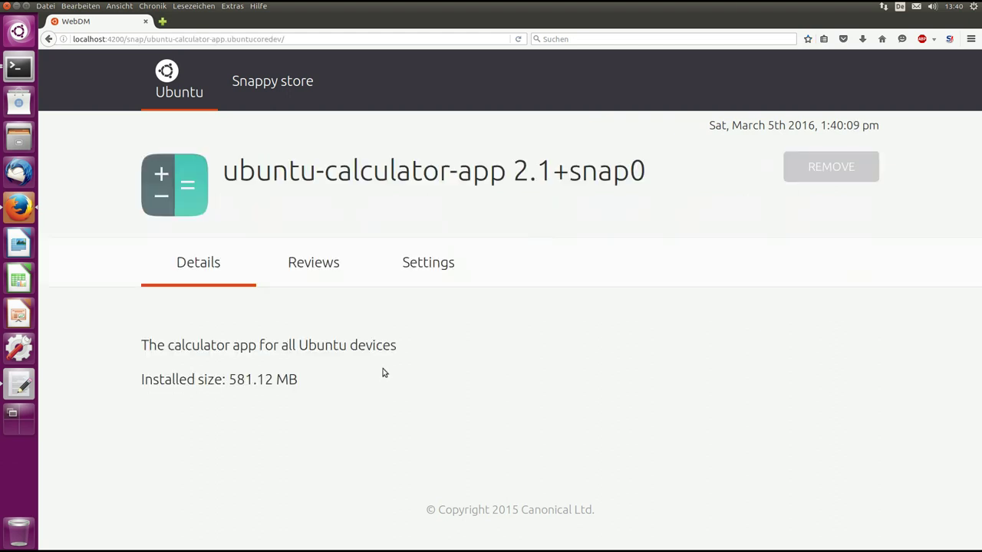
- Find and launch the Synaptic package manager by searching for "synaptic", and authenticate with the account password
left_click(19, 31)
type("sy")
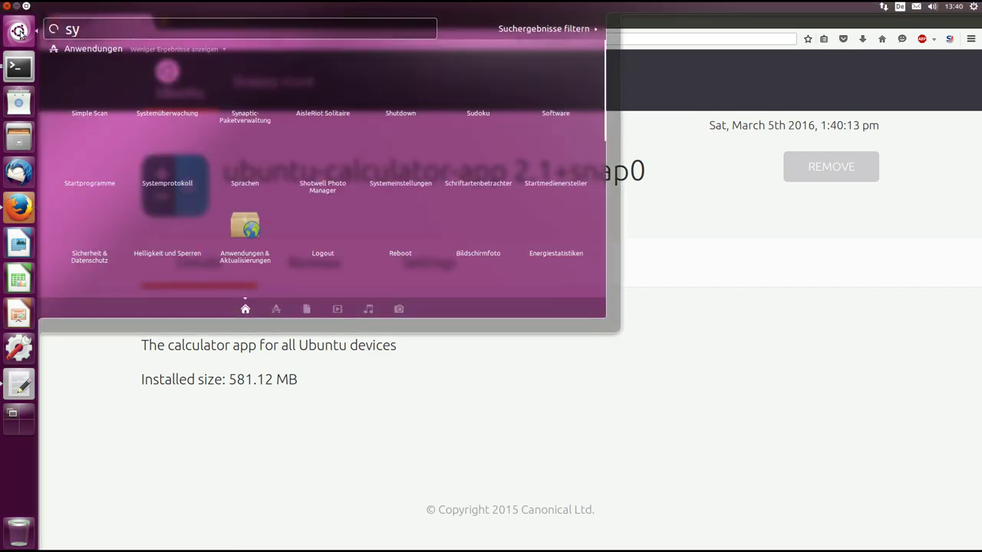
type("naptic")
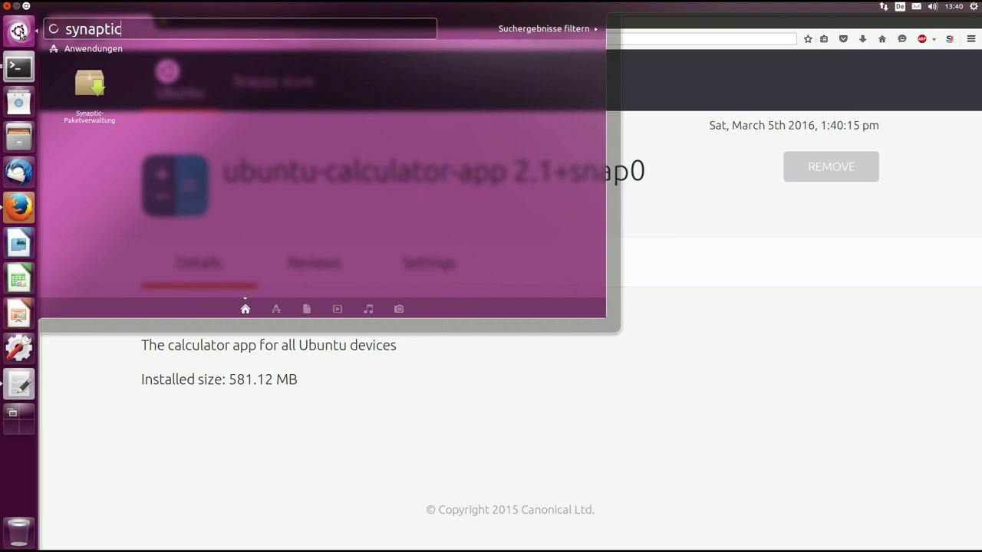
left_click(92, 84)
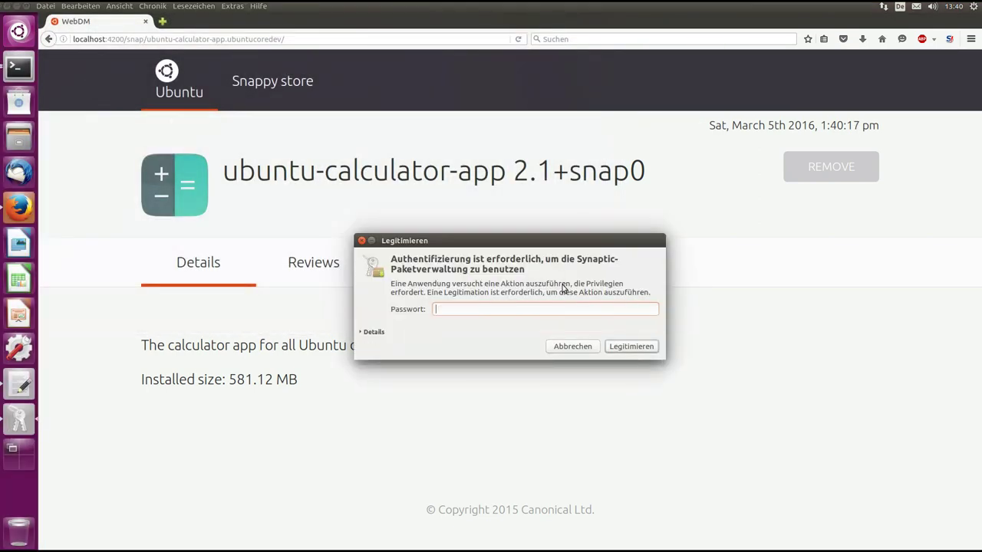
type("•")
left_click(630, 347)
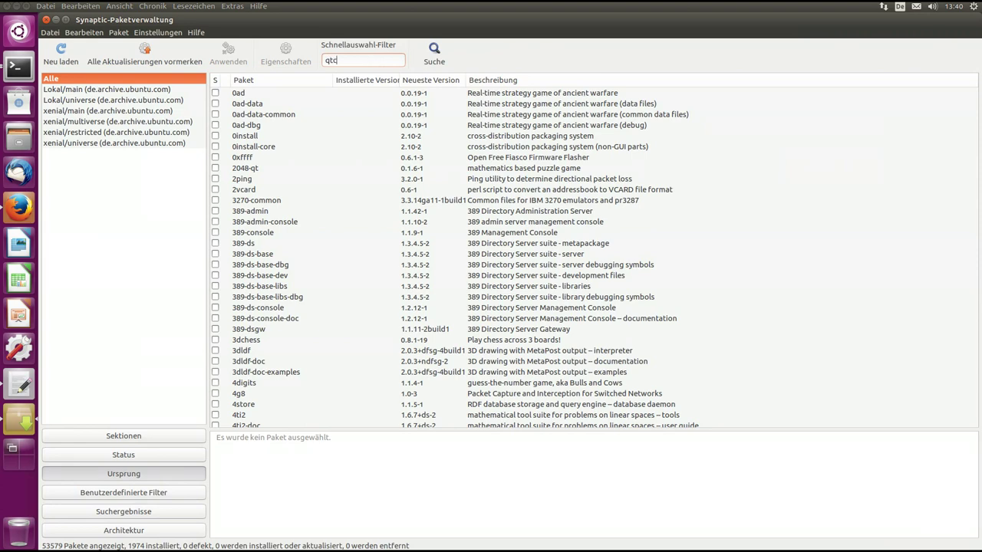
- Filter the packages by "qtchooser" and select the qtchooser package to show its description
type("o")
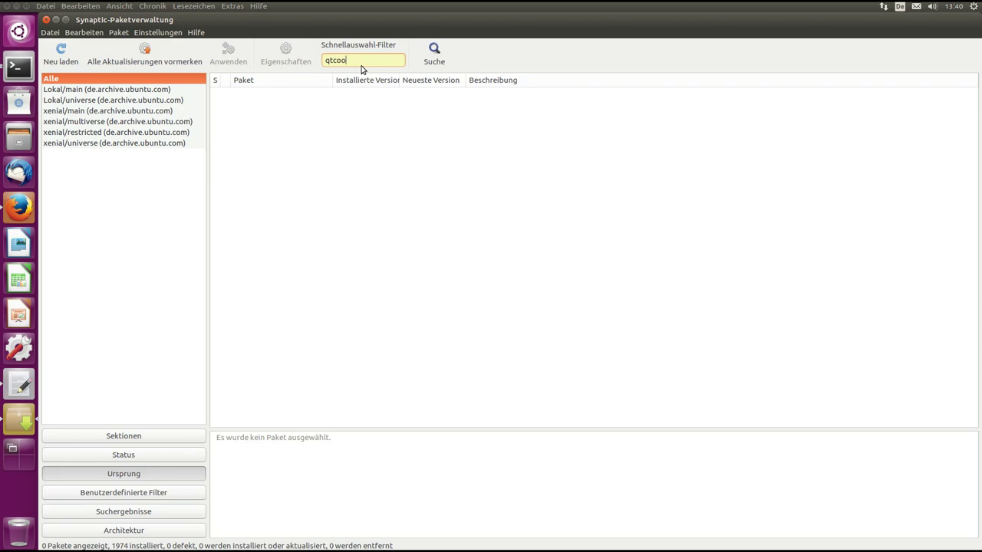
type("rhooser")
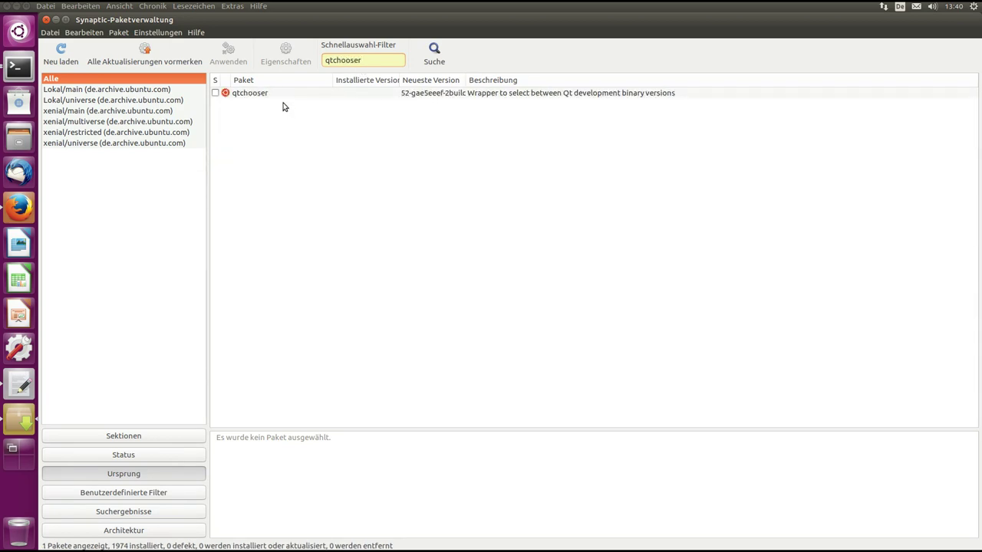
left_click(281, 93)
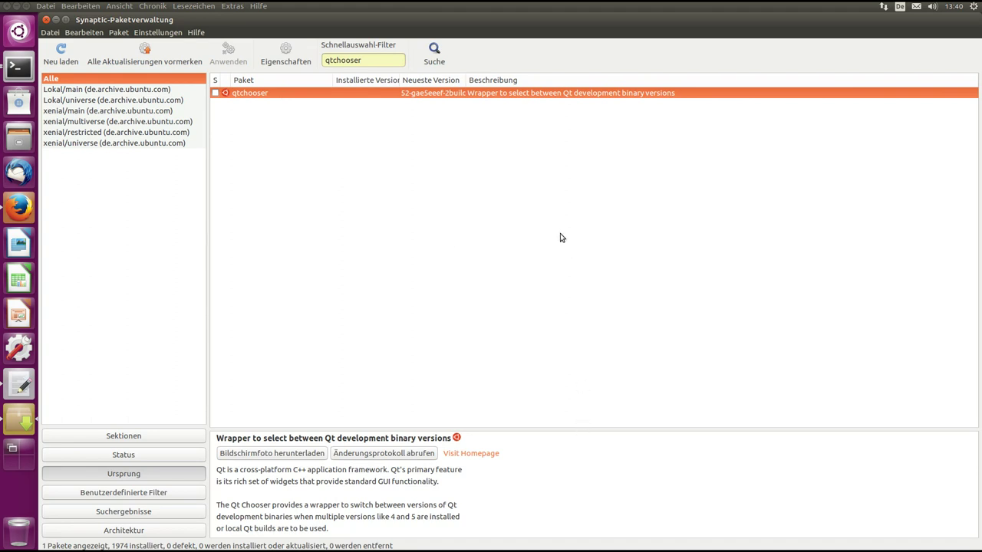
- Open the properties of the qtchooser package and display its dependencies
right_click(320, 96)
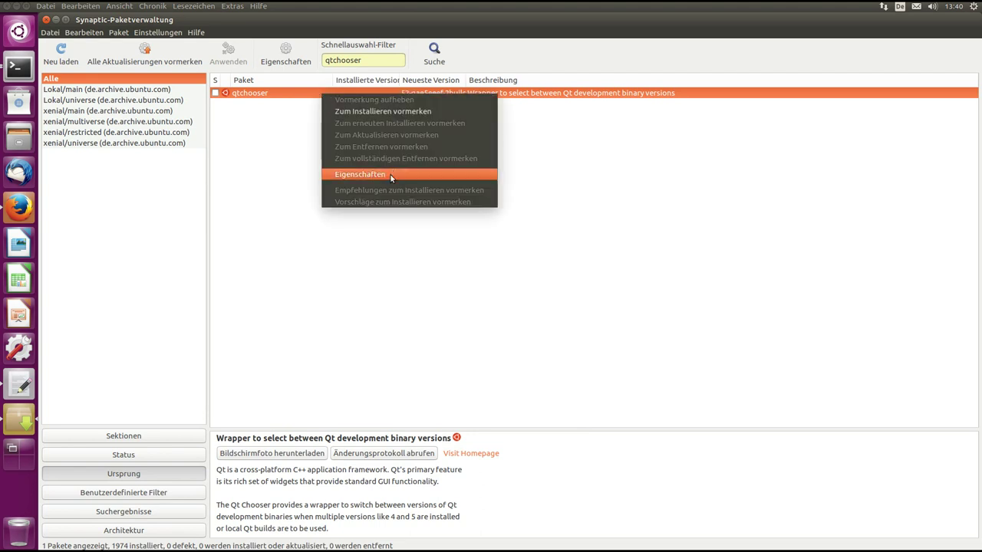
left_click(330, 170)
left_click_drag(487, 174, 459, 116)
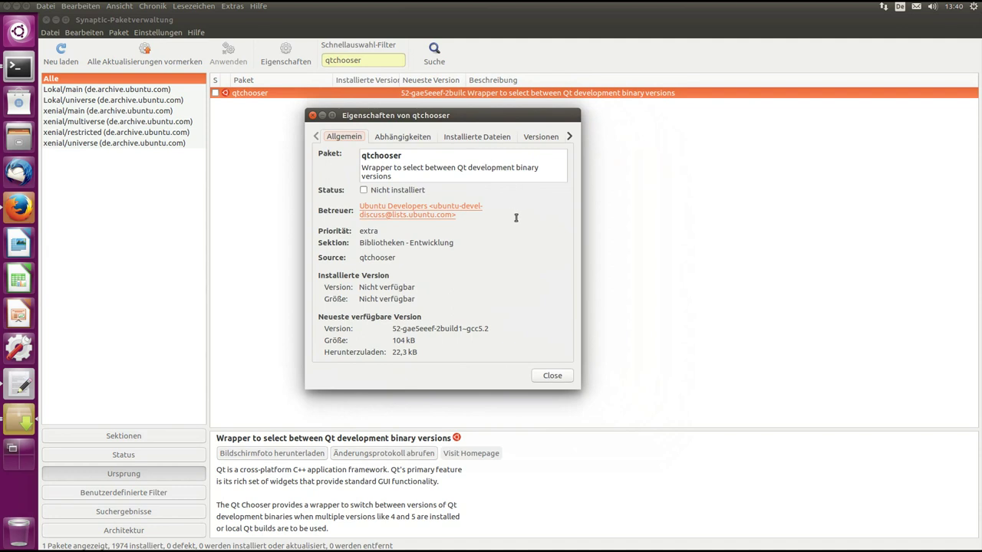
left_click(415, 140)
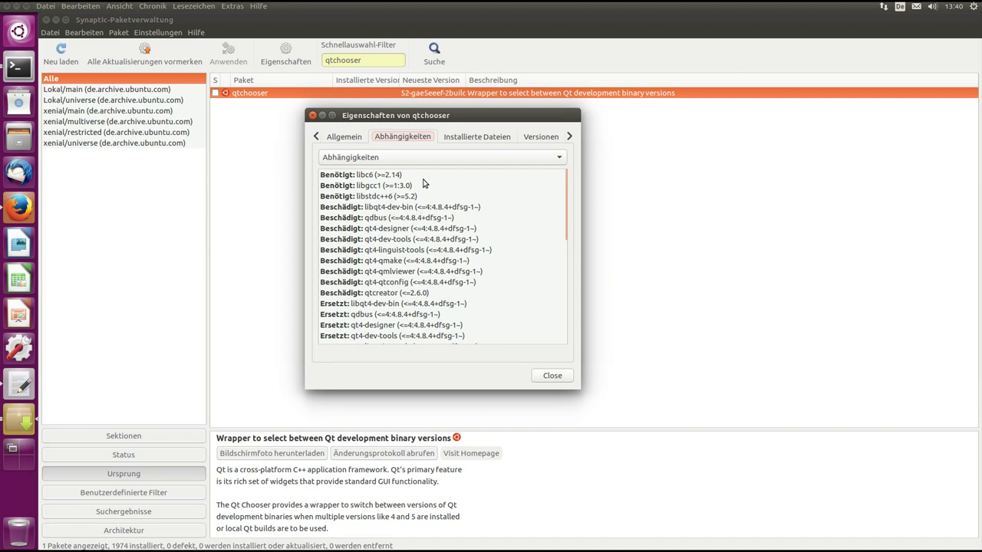
- Check the calculator snap's page in Firefox, minimize the browser, and examine qtchooser's full dependency list in Synaptic
left_click(20, 213)
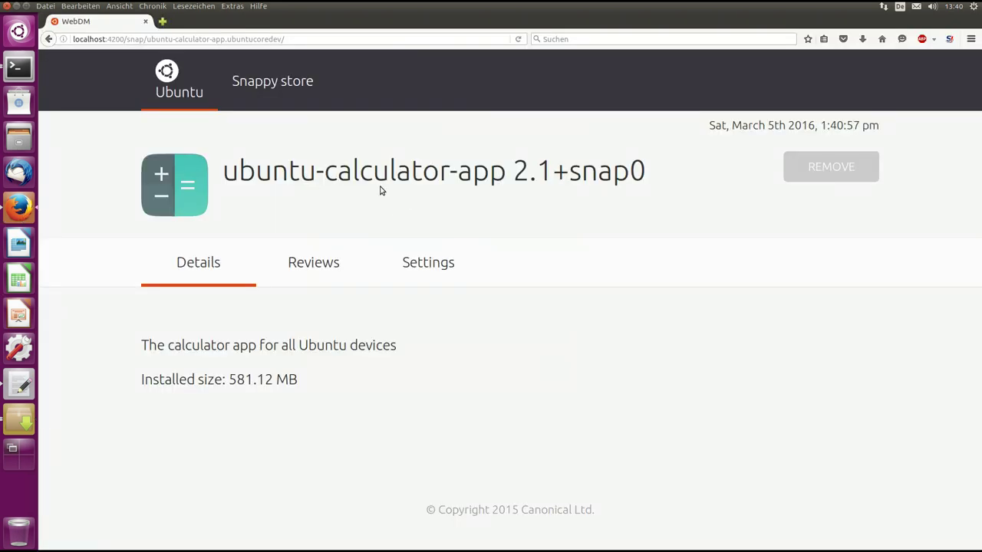
left_click(16, 5)
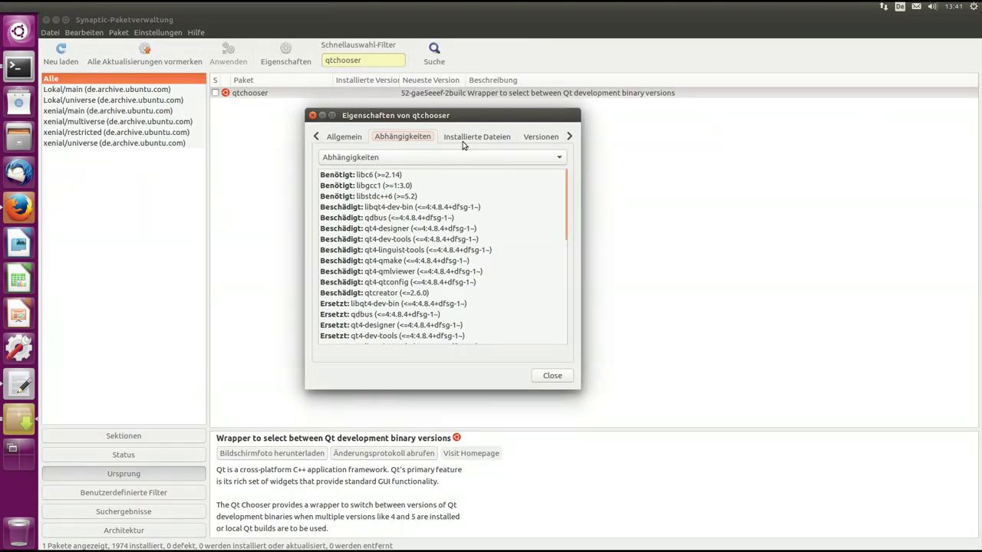
left_click_drag(475, 117, 482, 117)
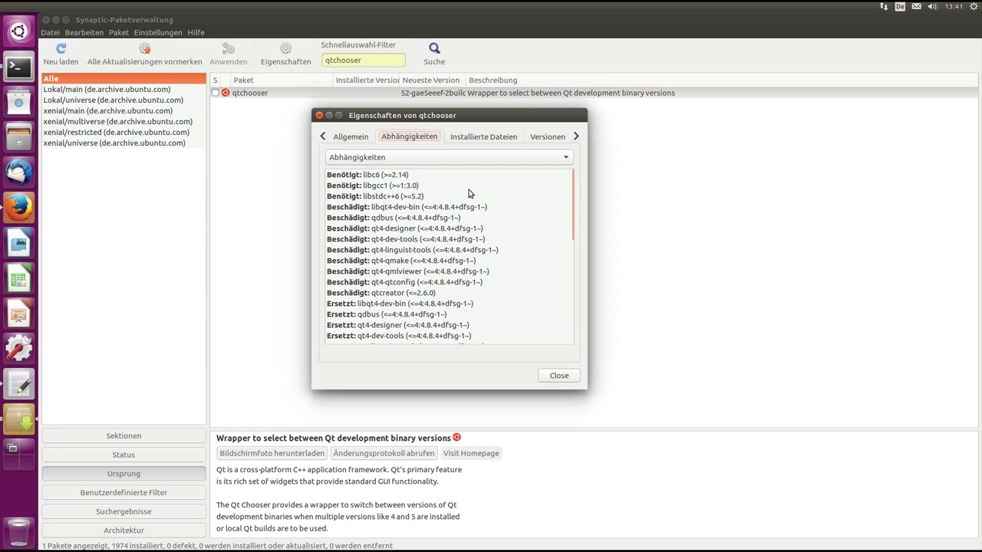
scroll(469, 193, "down", 5)
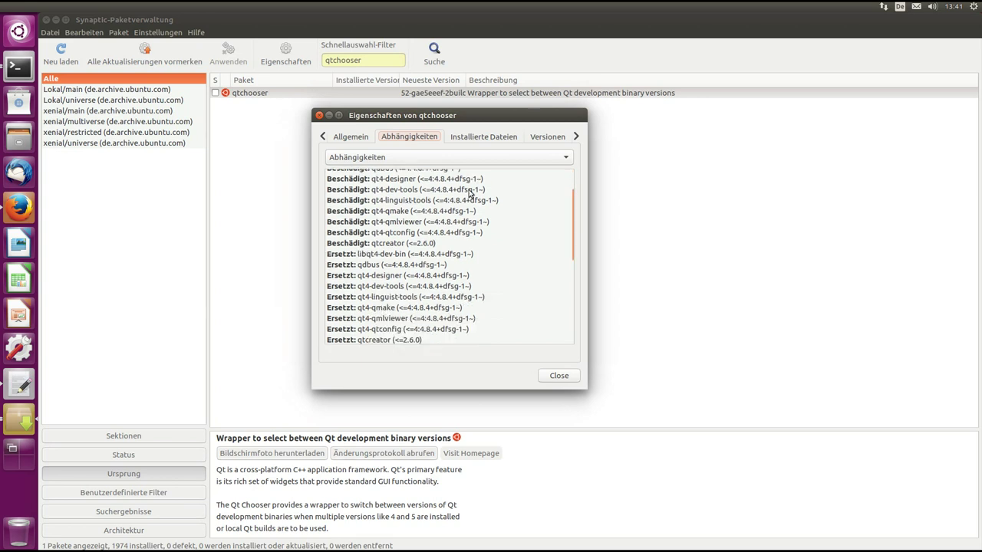
scroll(469, 194, "down", 3)
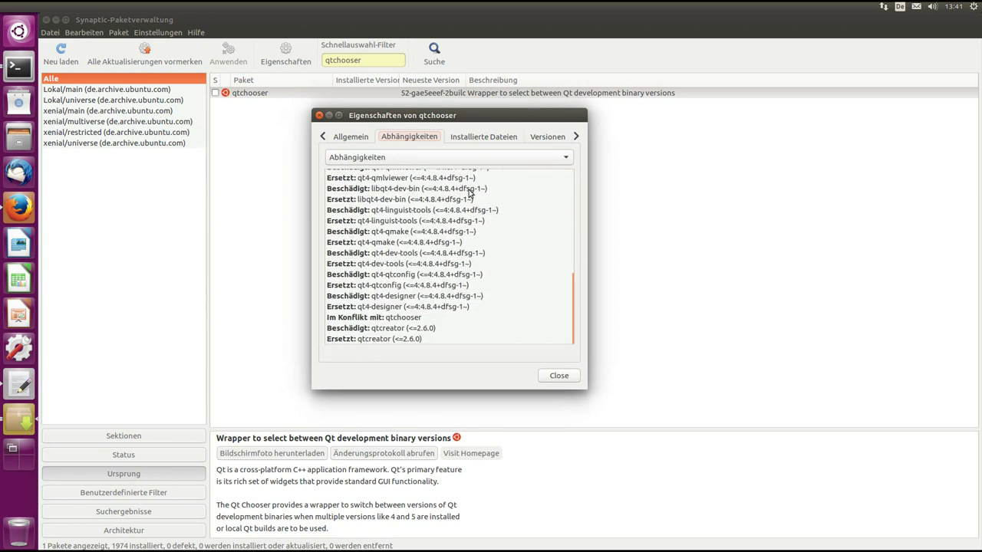
scroll(469, 192, "up", 8)
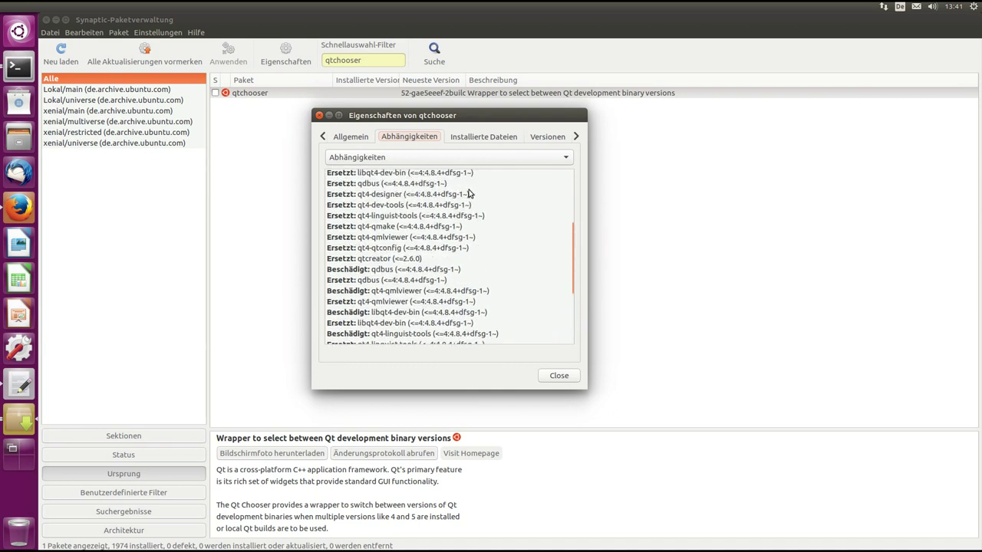
scroll(470, 193, "down", 5)
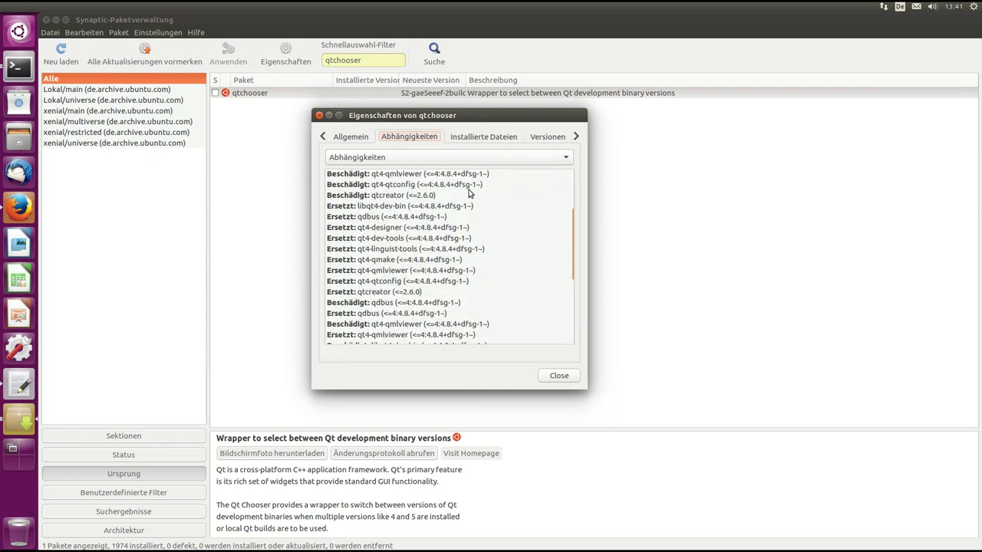
scroll(469, 193, "down", 2)
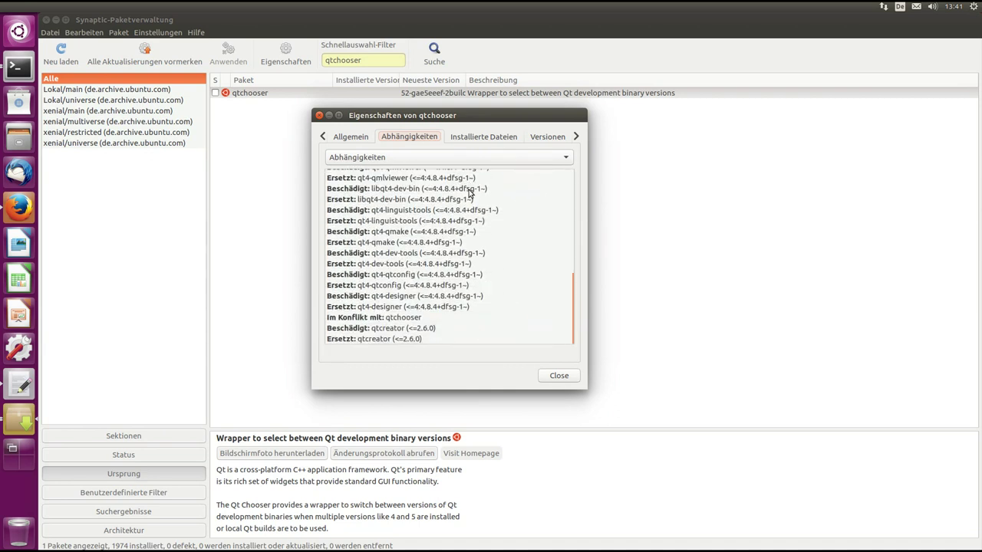
- Review qtchooser's dependencies and its general package details, including the download size, and close the properties dialog
scroll(470, 193, "up", 5)
scroll(469, 193, "up", 4)
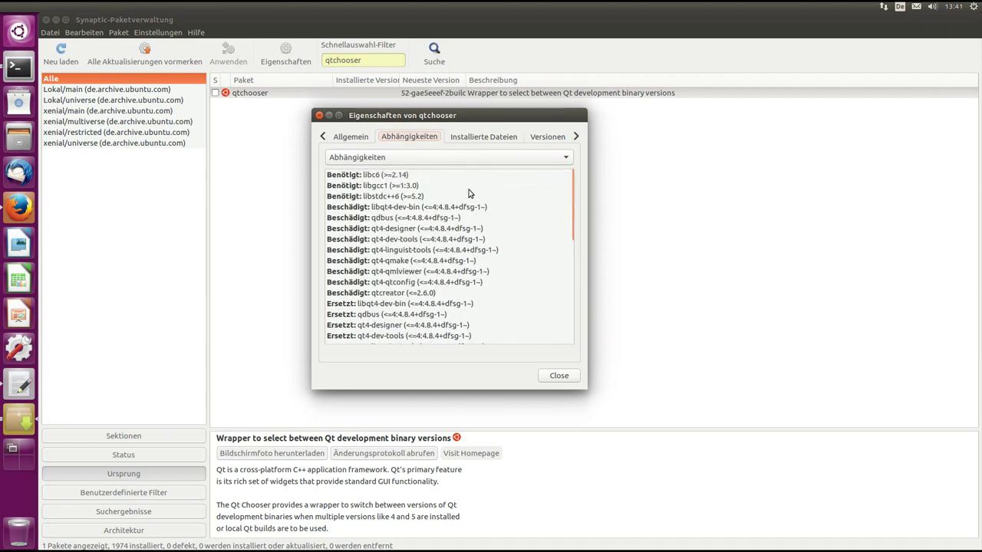
left_click(357, 139)
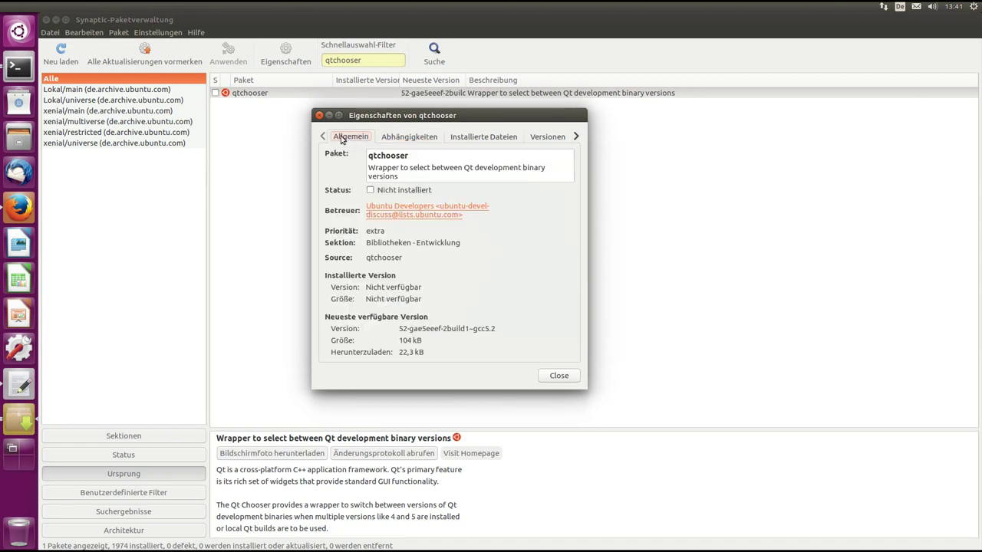
left_click(319, 115)
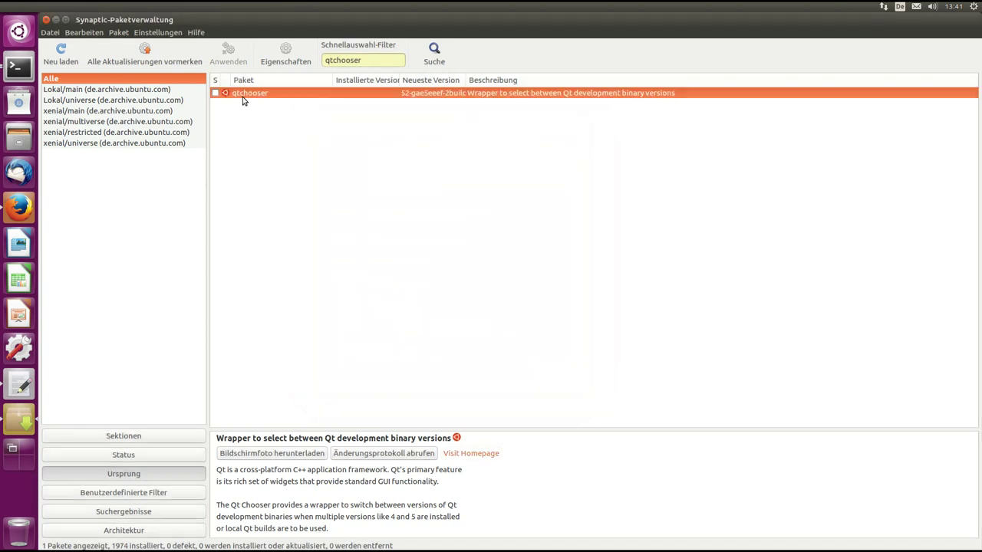
- Minimize Synaptic and the terminal, and show the overview of installed snaps with their sizes in Firefox
left_click(56, 19)
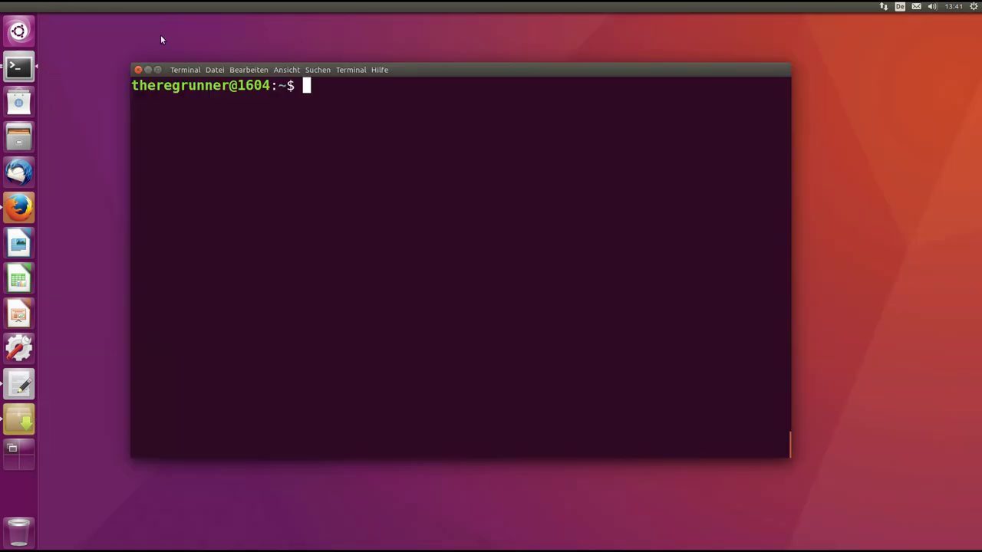
left_click(148, 70)
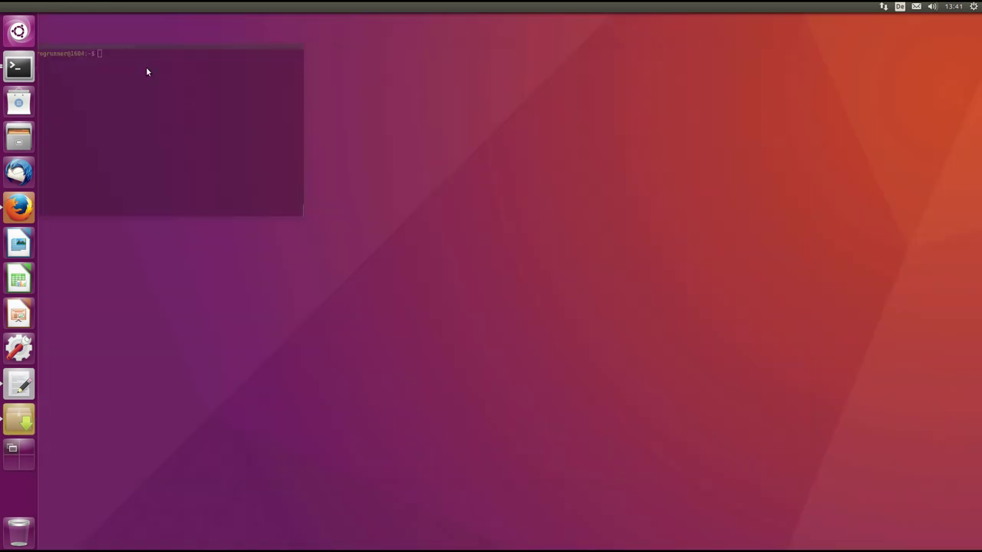
left_click(19, 207)
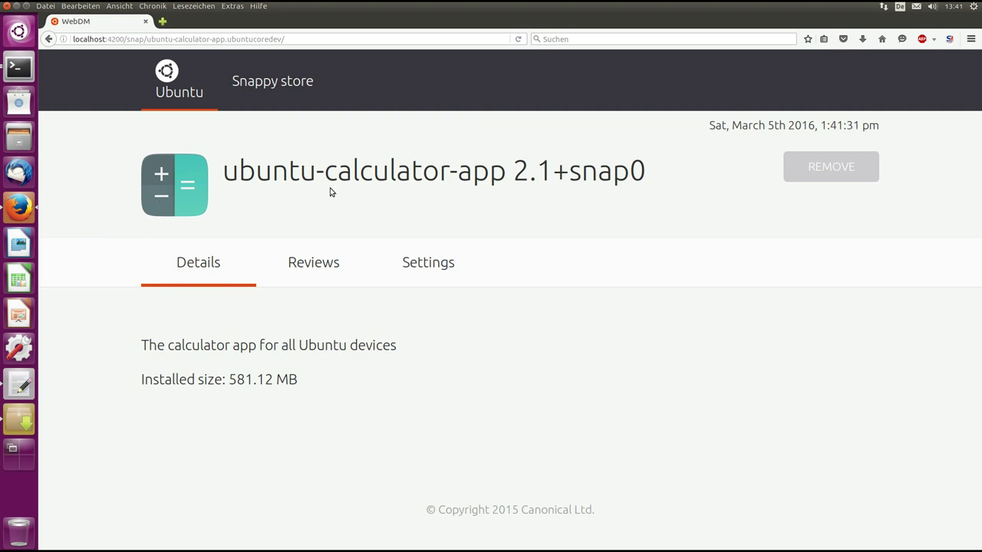
left_click(175, 79)
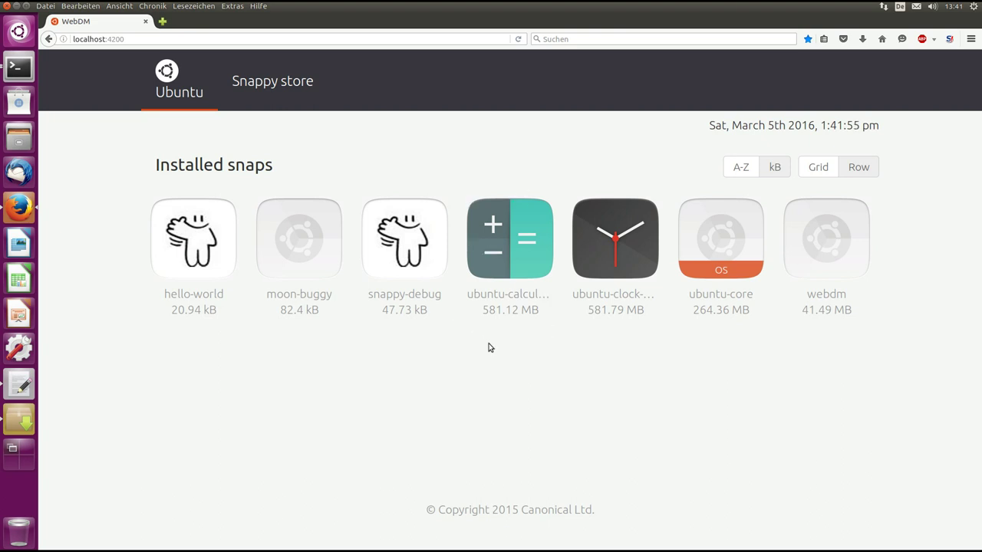
- Switch to the file manager, open the snaps folder at the computer's root and enlarge its folder icons
left_click(19, 138)
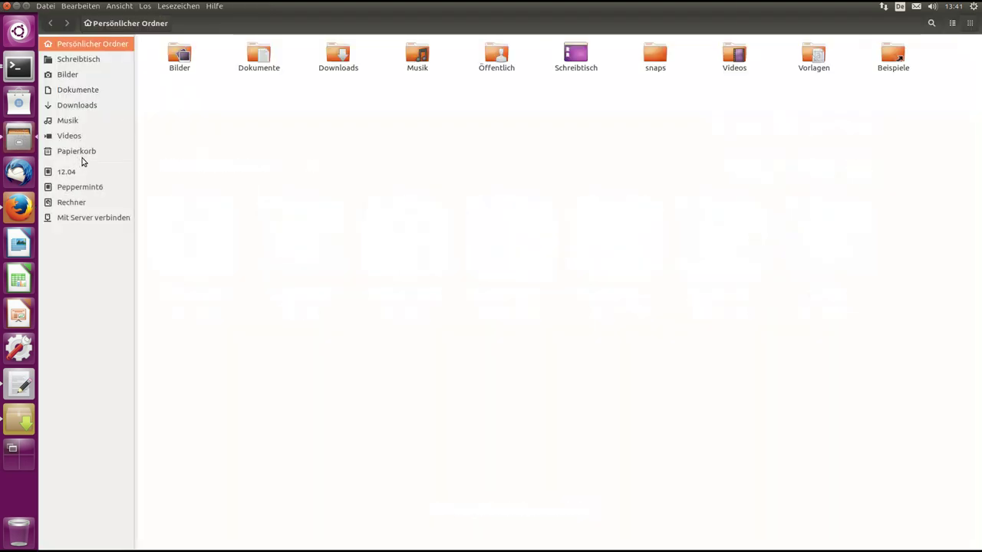
left_click(75, 203)
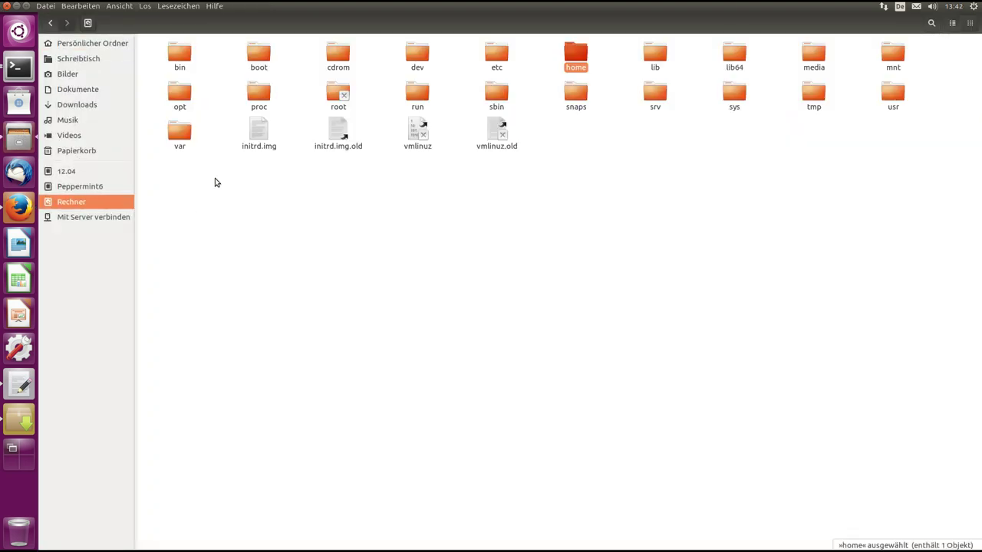
left_click(572, 98)
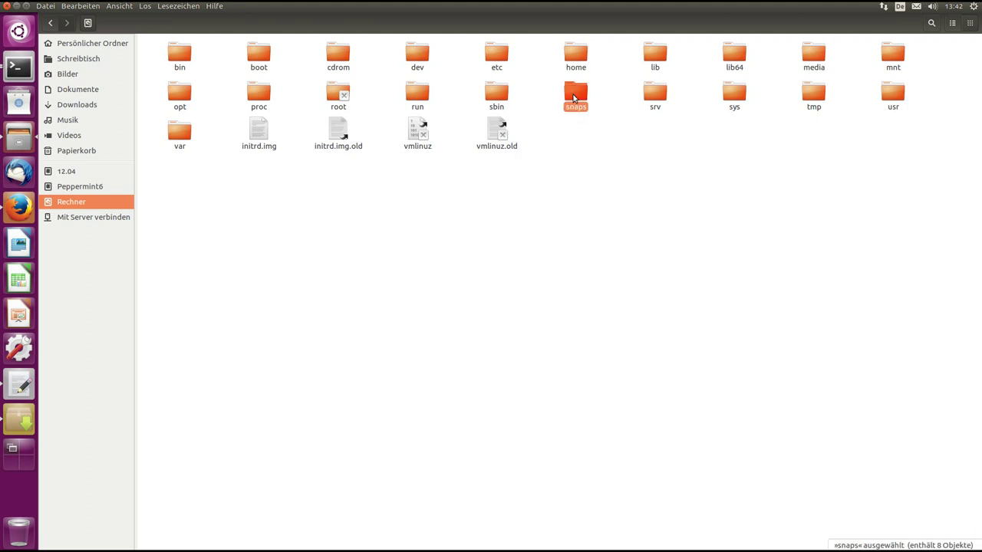
double_click(572, 99)
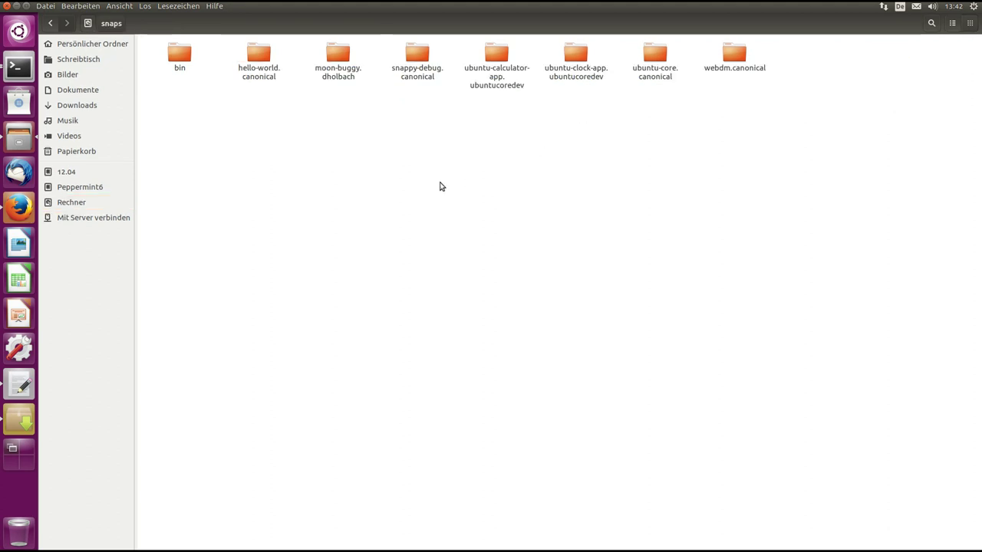
scroll(463, 230, "up", 3, "ctrl")
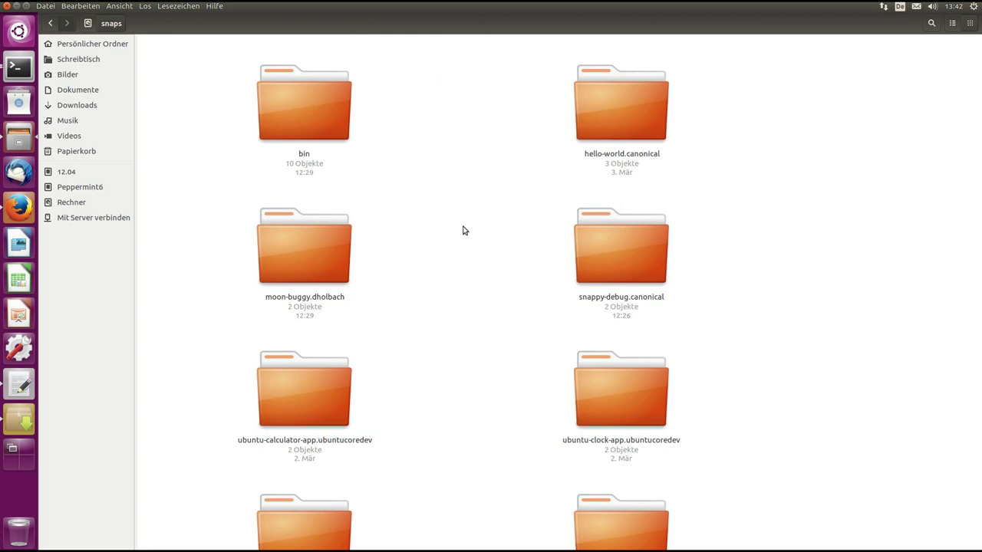
scroll(463, 230, "down", 2)
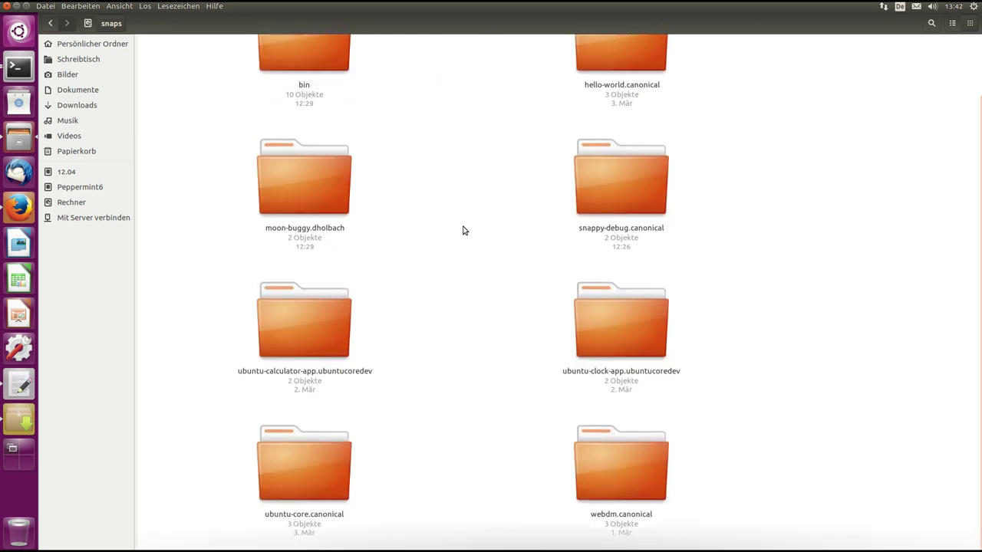
- Open the ubuntu-calculator-app.ubuntucoredev folder and look through the contents of its current folder
left_click(320, 307)
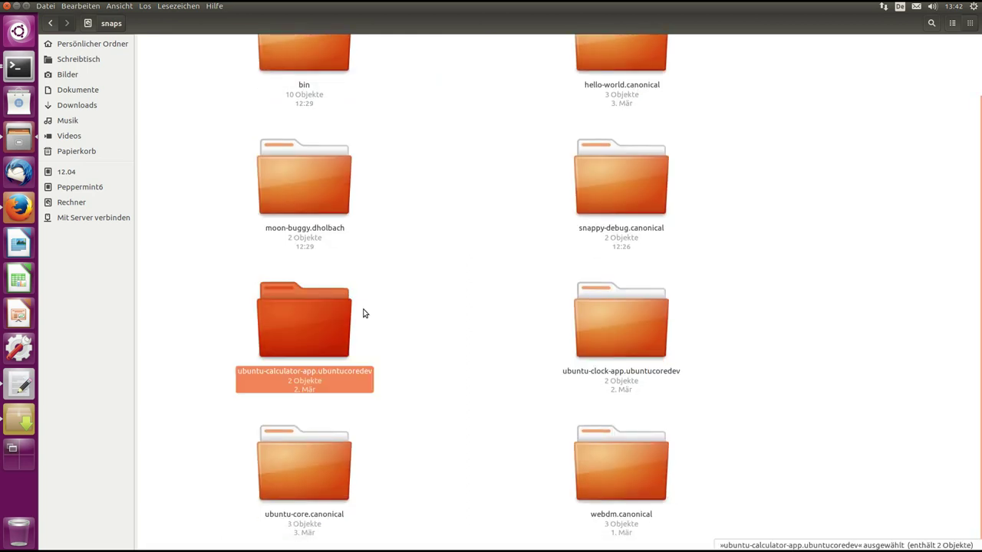
double_click(324, 309)
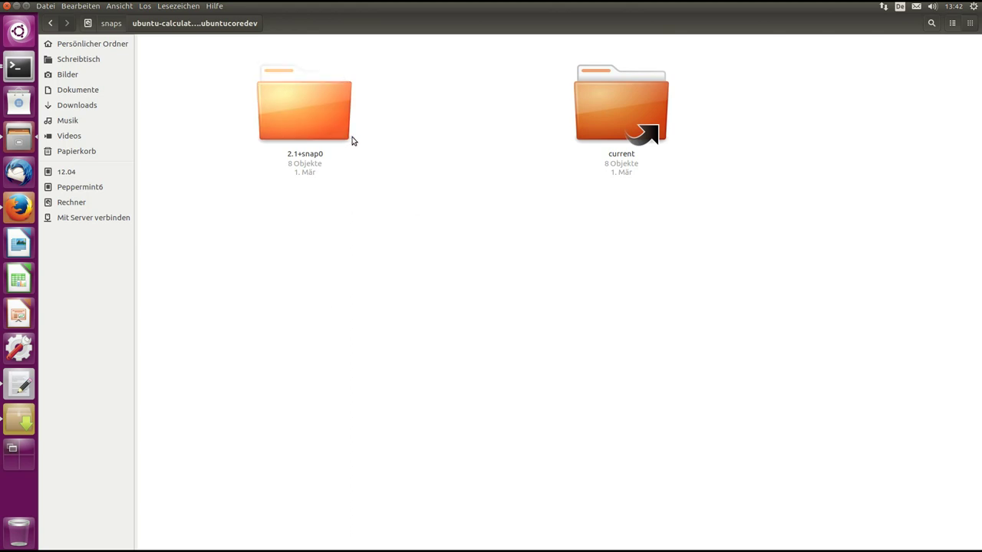
double_click(631, 107)
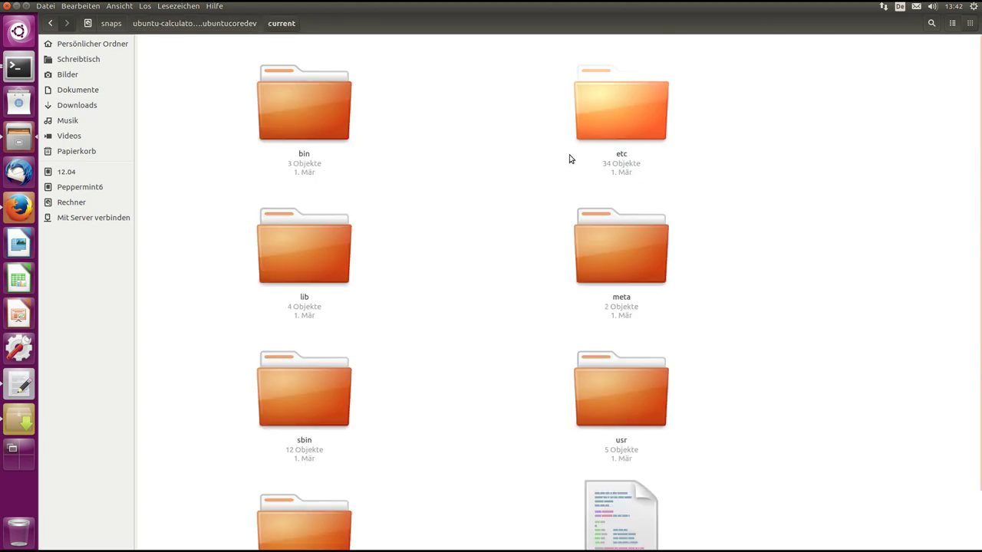
left_click(332, 117)
left_click(433, 163)
scroll(437, 161, "down", 1)
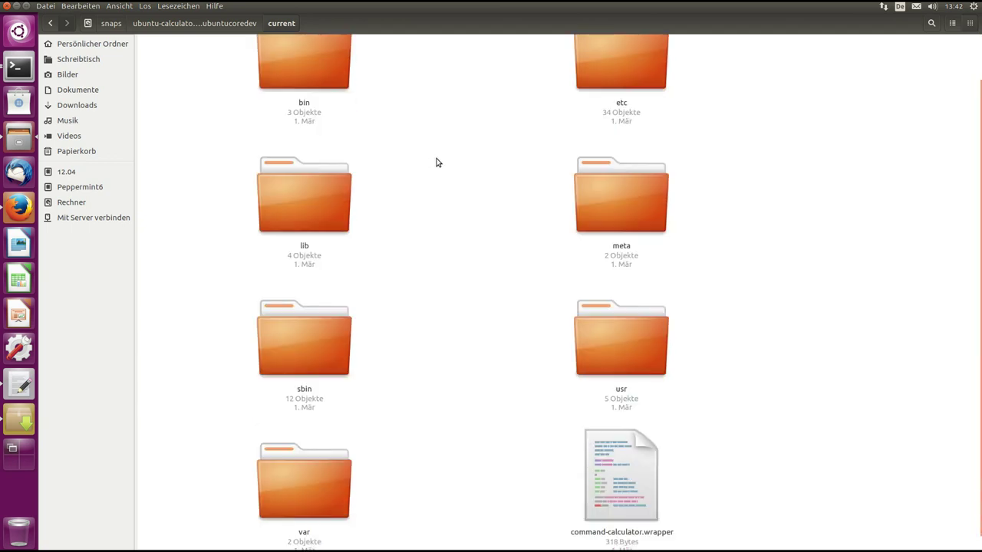
- Open the calculator snap's usr/bin folder and examine the programs and scripts bundled in it
double_click(612, 338)
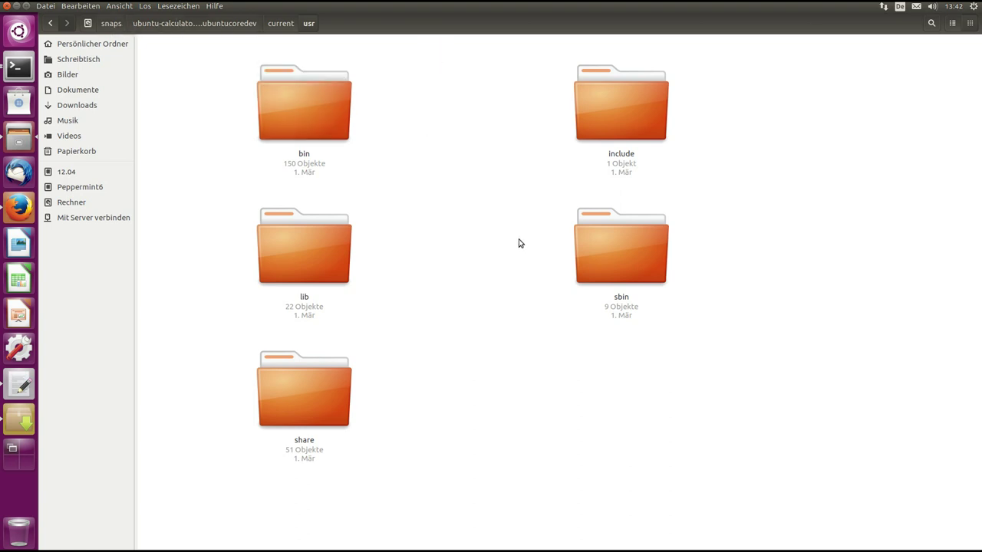
double_click(290, 84)
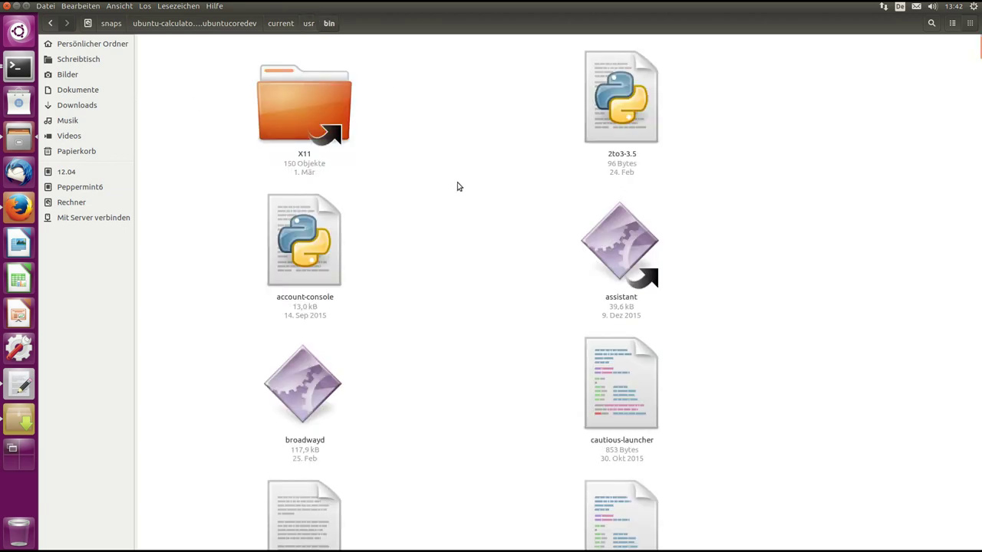
scroll(456, 186, "down", 10)
scroll(458, 186, "down", 20)
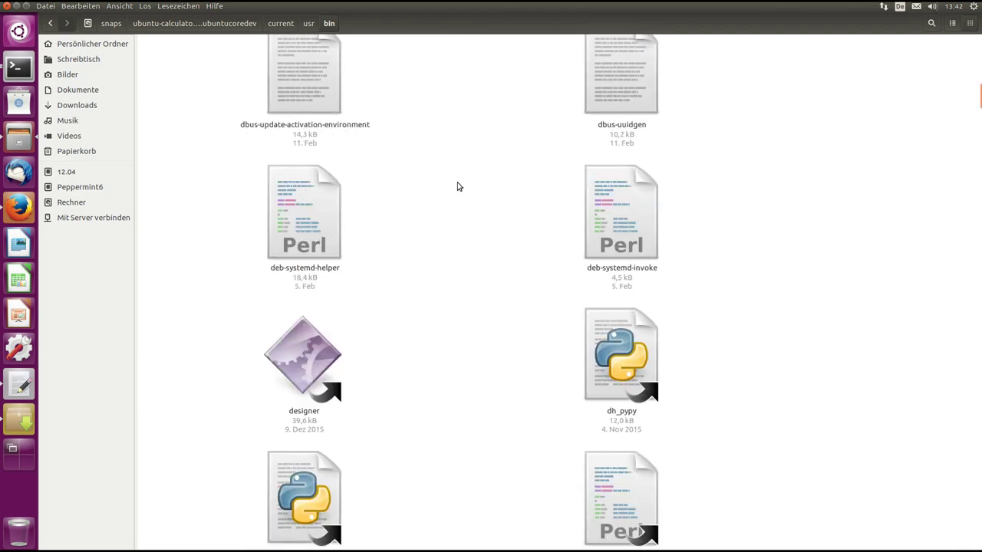
scroll(458, 186, "down", 20)
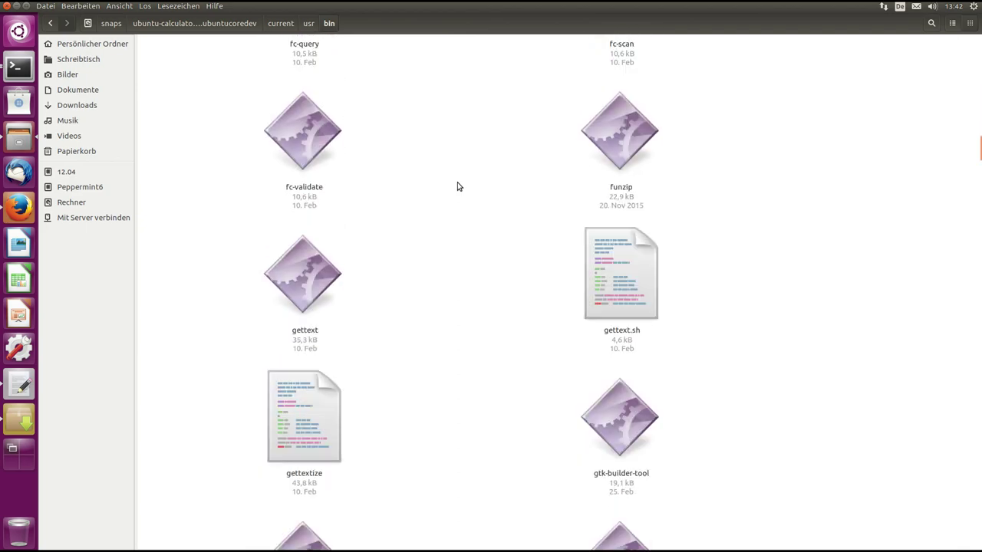
scroll(458, 186, "down", 20)
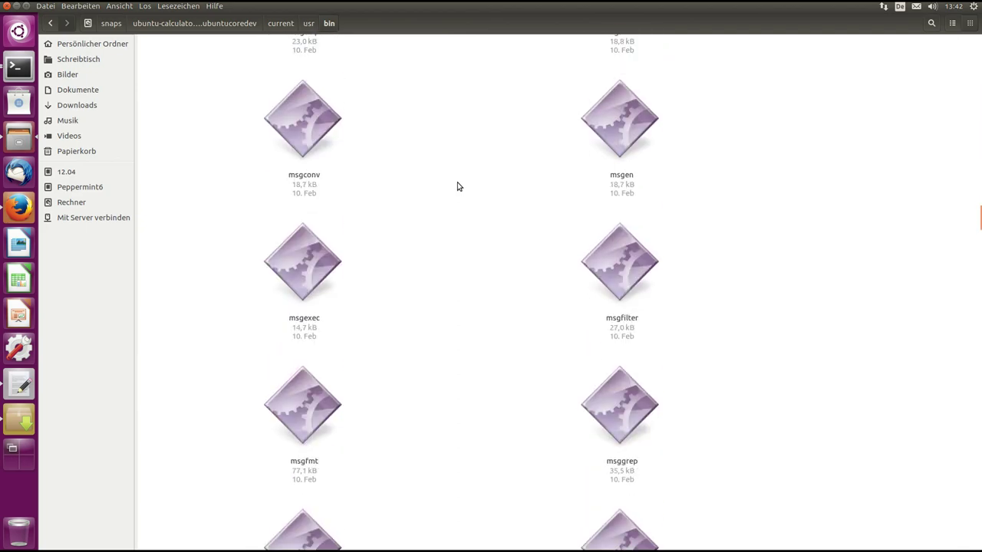
scroll(458, 187, "down", 20)
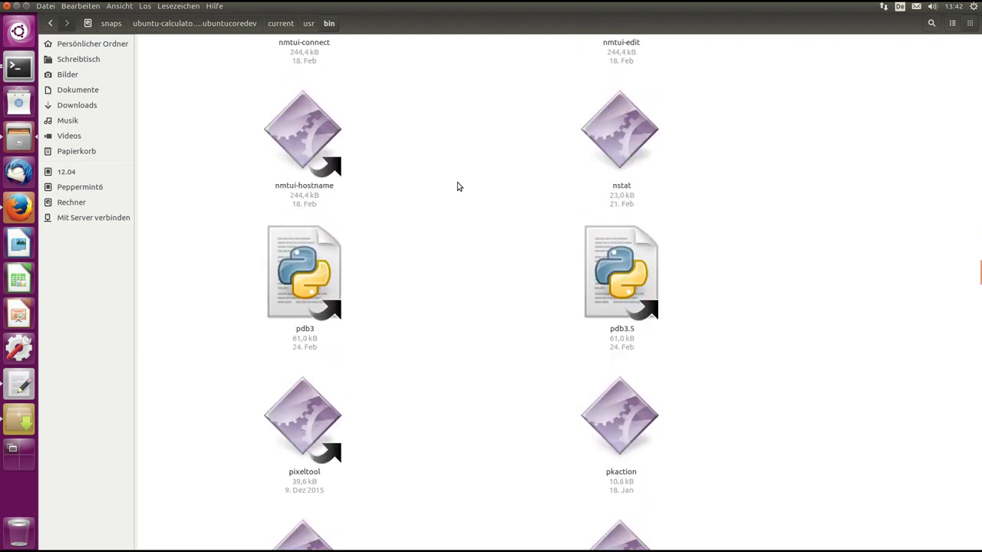
scroll(458, 187, "down", 20)
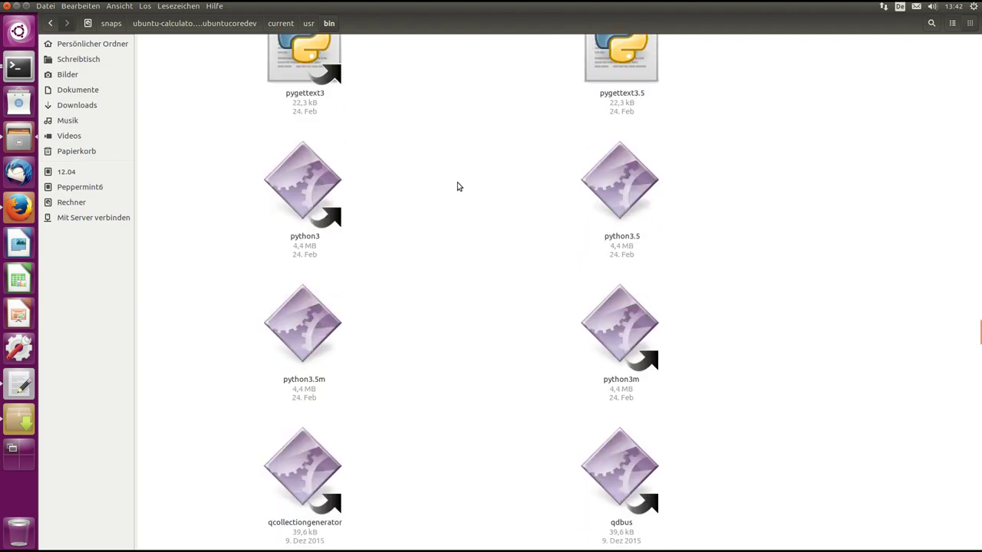
- Minimize the file manager and Firefox, and run ubuntu-calculator-app.calculator in the terminal to launch the calculator snap
left_click(17, 7)
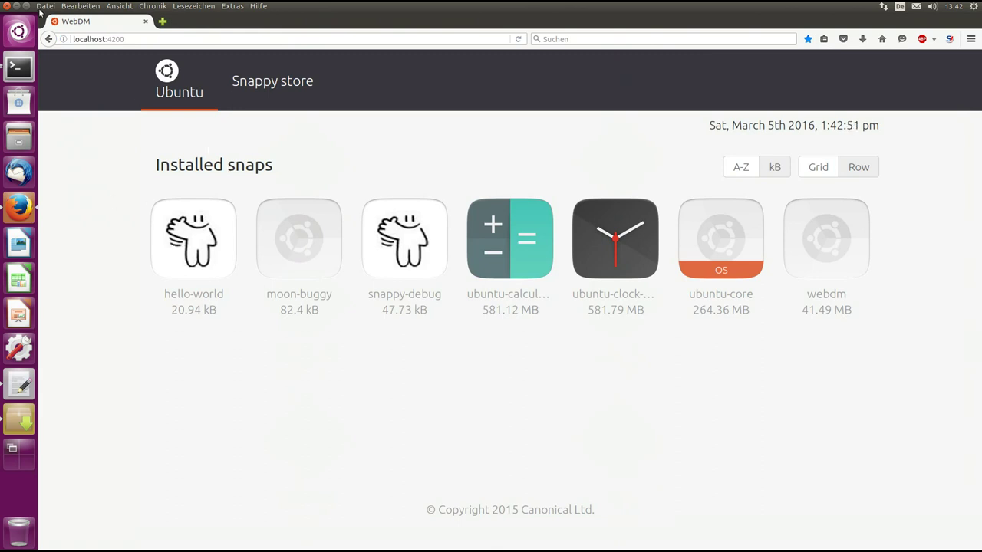
left_click(17, 7)
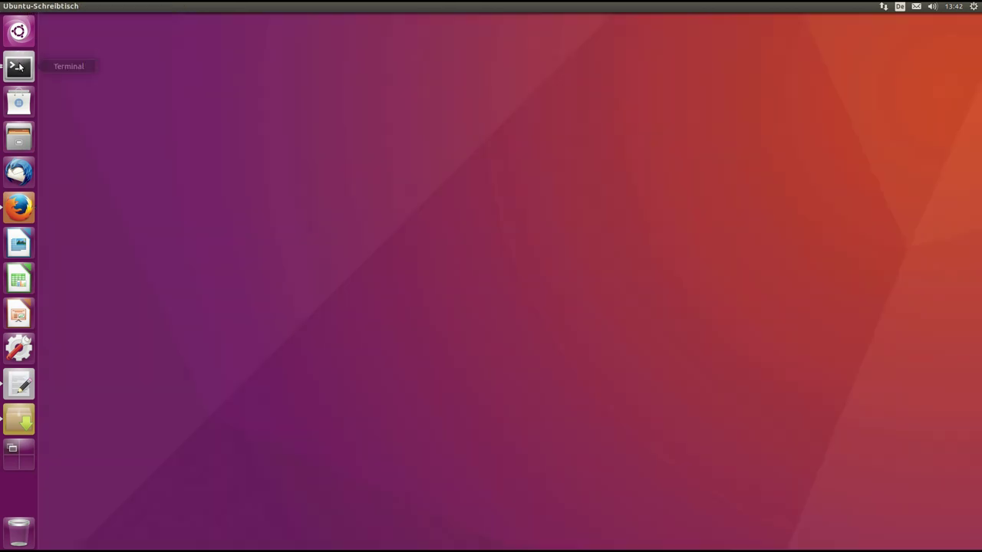
left_click(18, 67)
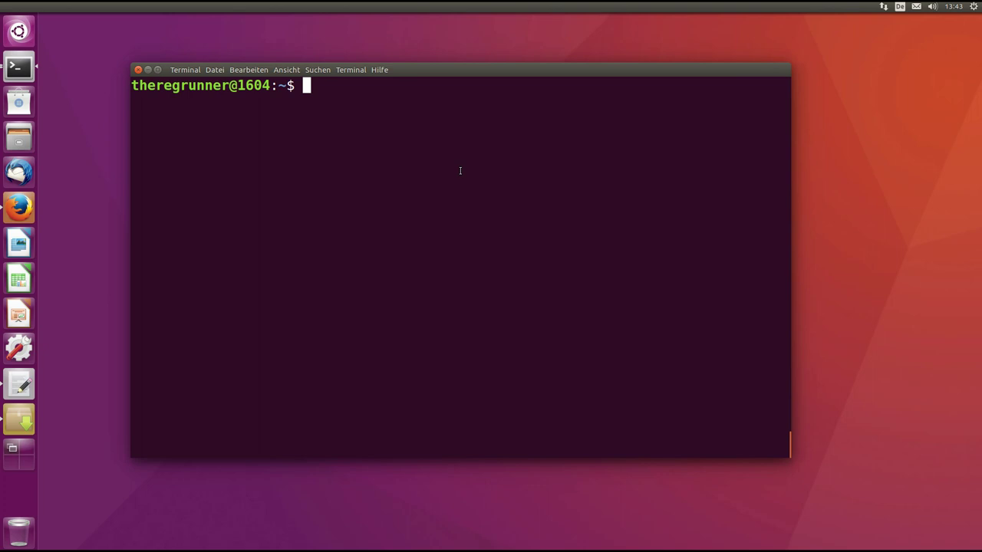
type("ubuntu-")
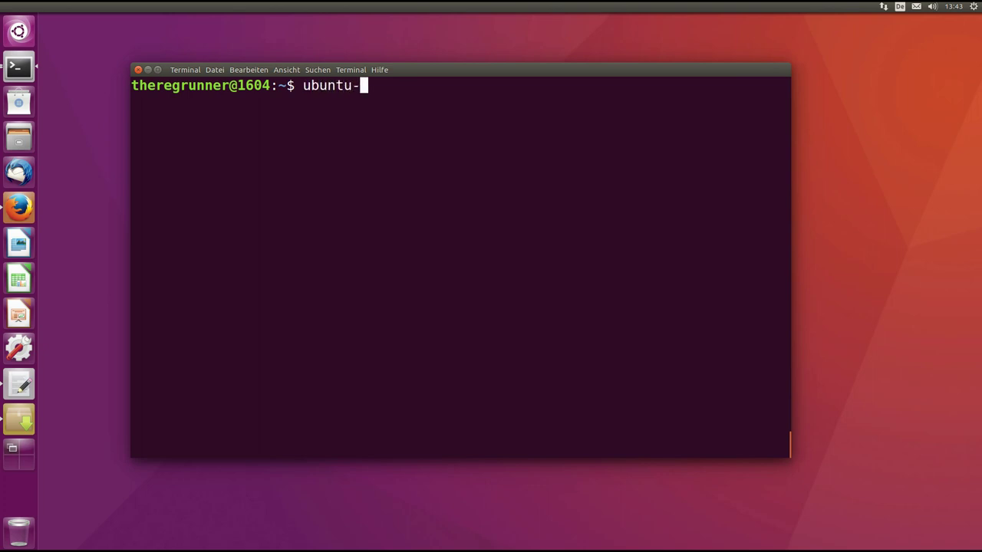
type("cal")
key("Tab")
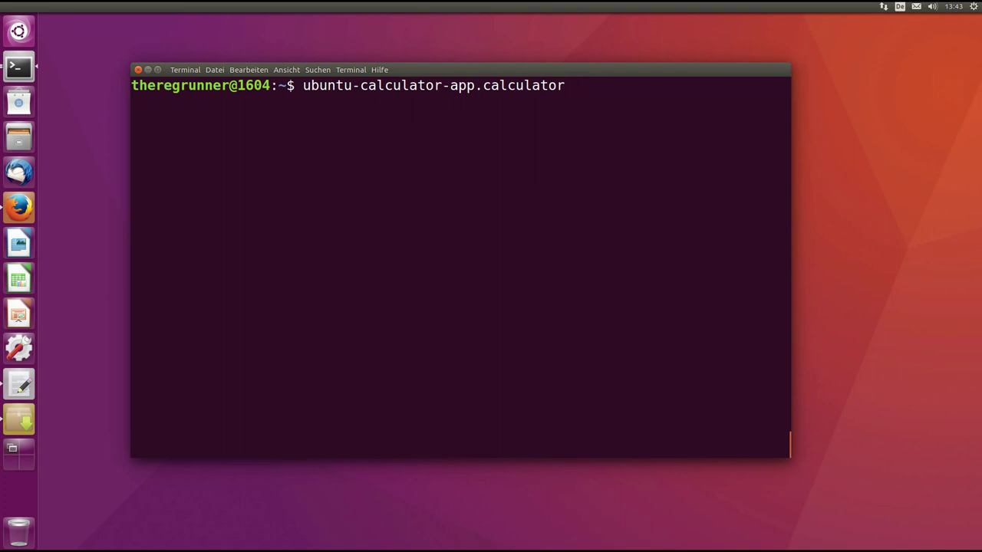
key("Return")
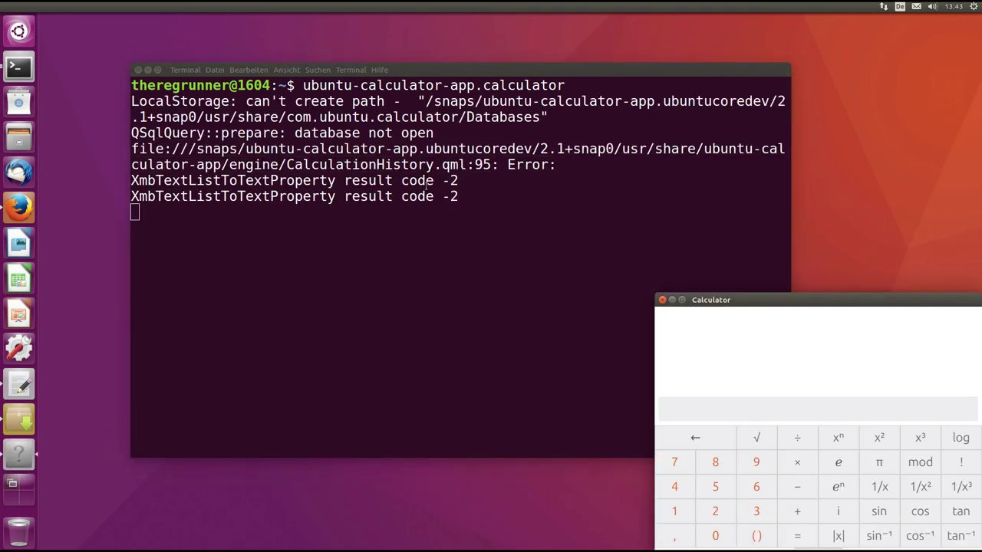
- Minimize the terminal and place the Calculator window near the middle of the desktop
left_click_drag(805, 294, 765, 188)
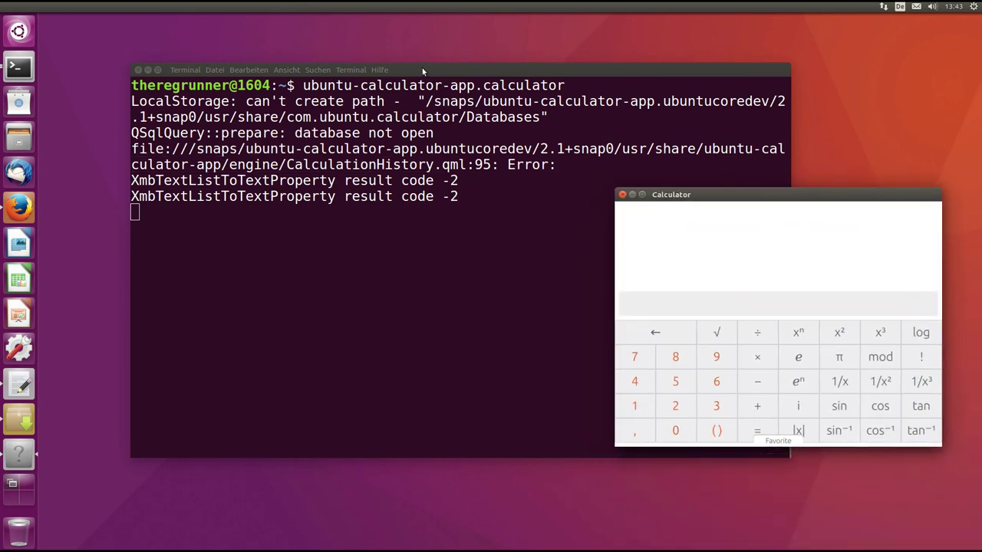
left_click_drag(423, 71, 398, 68)
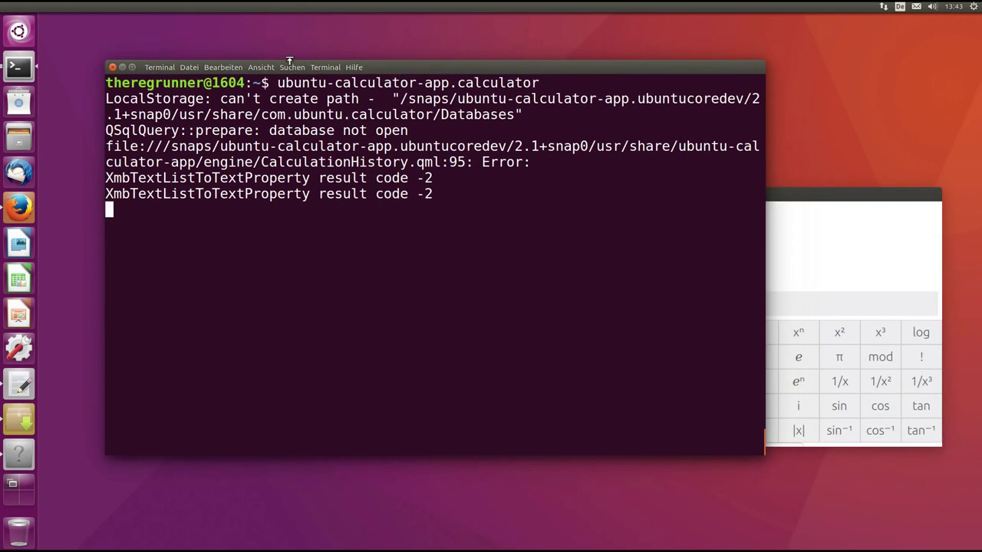
left_click(122, 67)
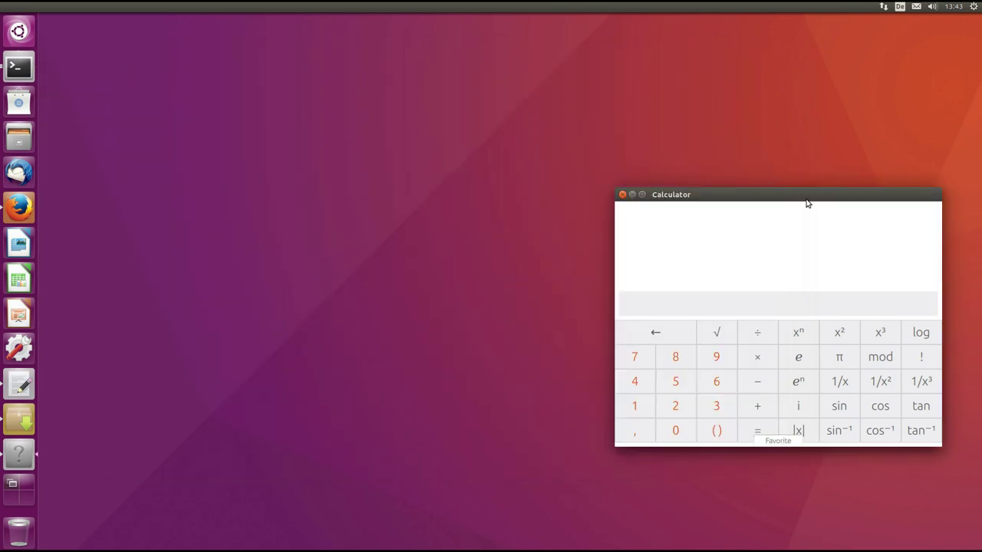
left_click_drag(839, 198, 535, 108)
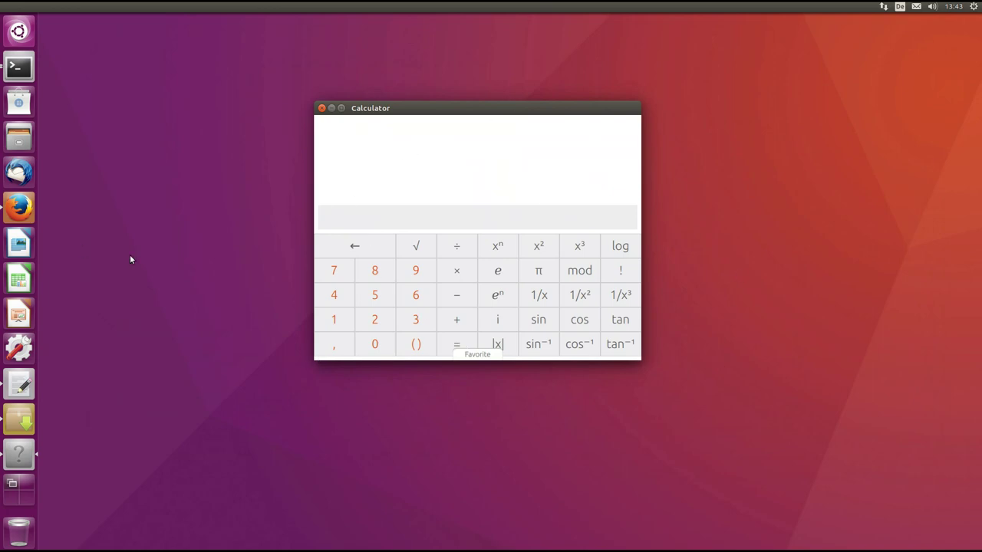
- Calculate 16+04 in the calculator, clearing any wrongly entered digits first
left_click(338, 320)
left_click(375, 342)
left_click(344, 245)
left_click(345, 245)
left_click(417, 296)
left_click(453, 325)
left_click(375, 345)
left_click(339, 297)
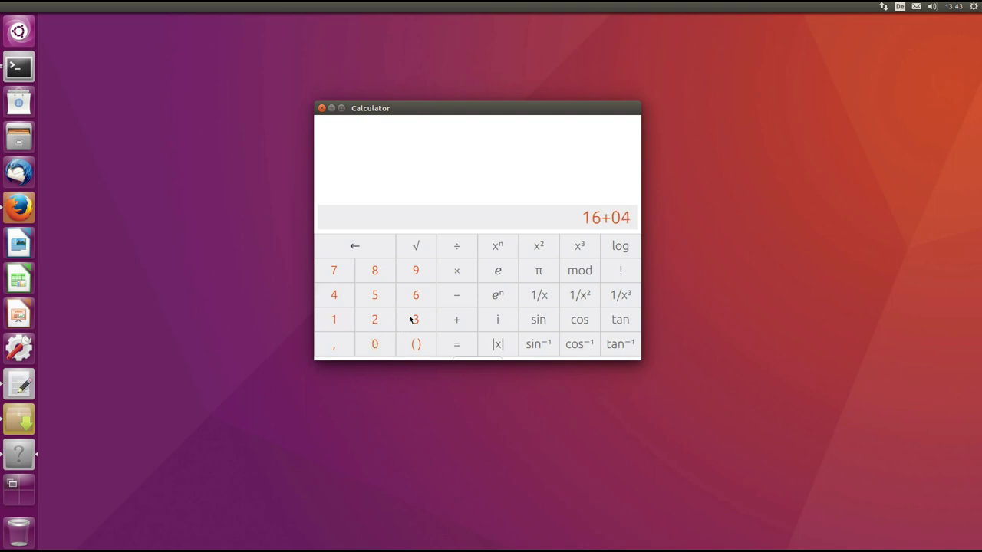
left_click(459, 344)
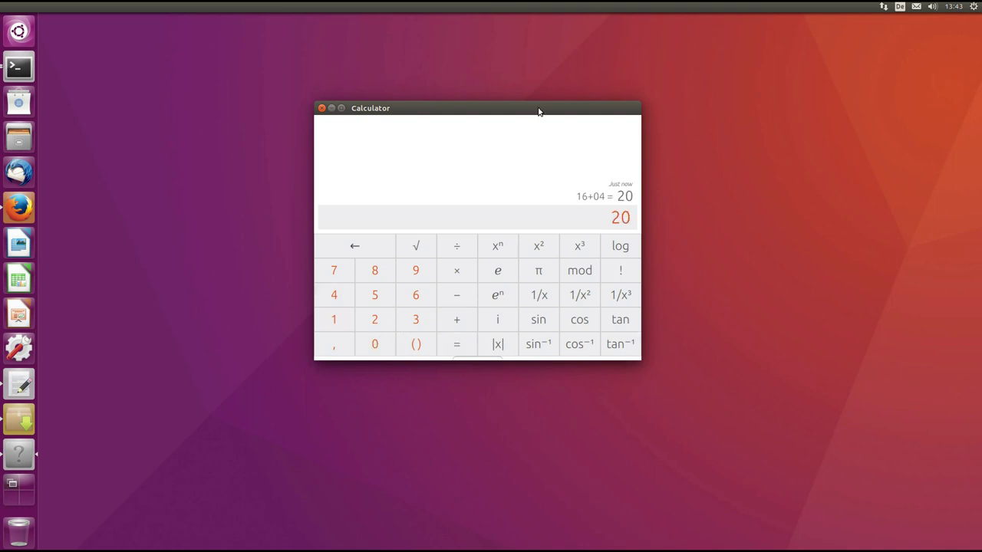
- Shift the Calculator window a little on the desktop, and close it
left_click_drag(539, 112, 503, 133)
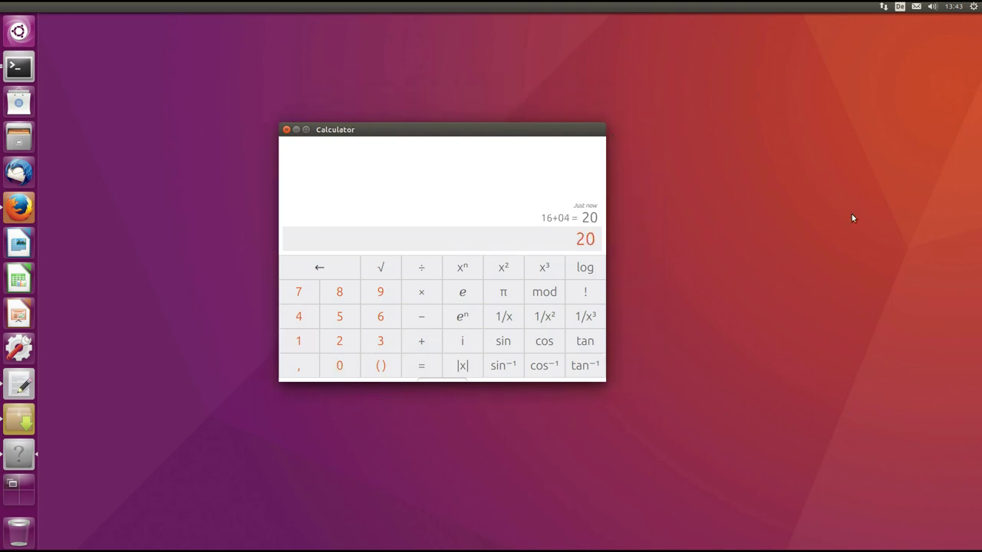
mouse_move(539, 130)
left_mouse_down()
mouse_move(552, 137)
mouse_move(539, 138)
left_mouse_up()
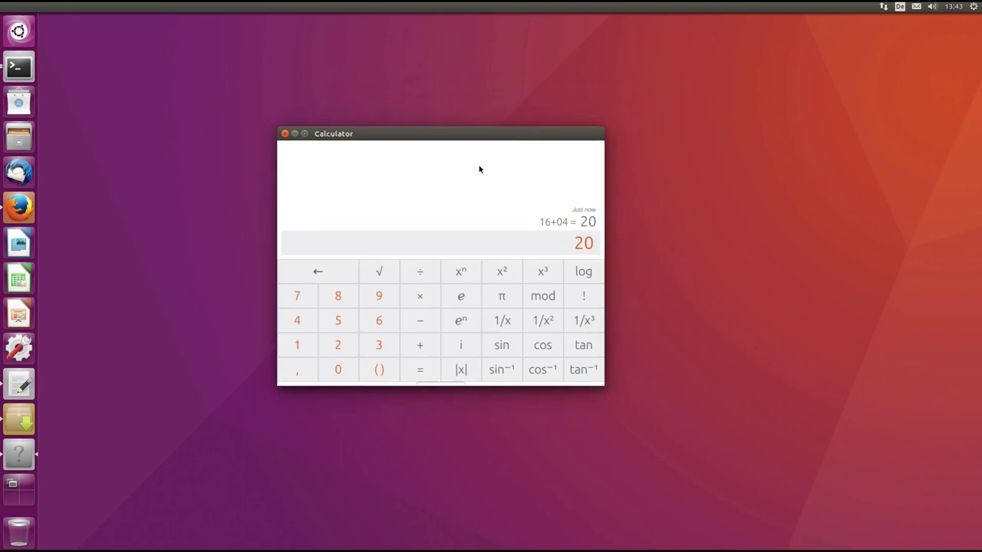
left_click(285, 134)
- Open the file manager and go from the computer's root to the current folder in snaps/ubuntu-calculator-app.ubuntucoredev
left_click(29, 137)
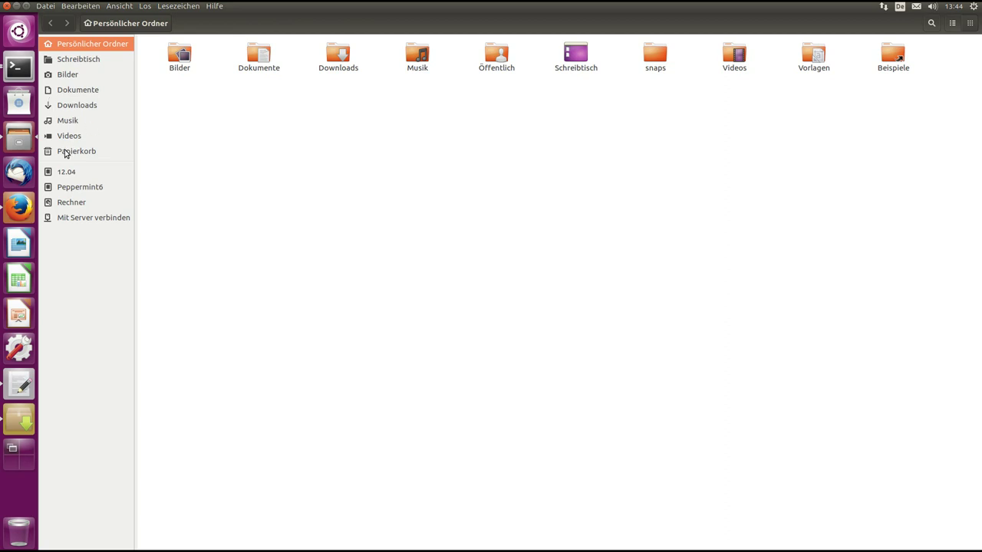
left_click(73, 201)
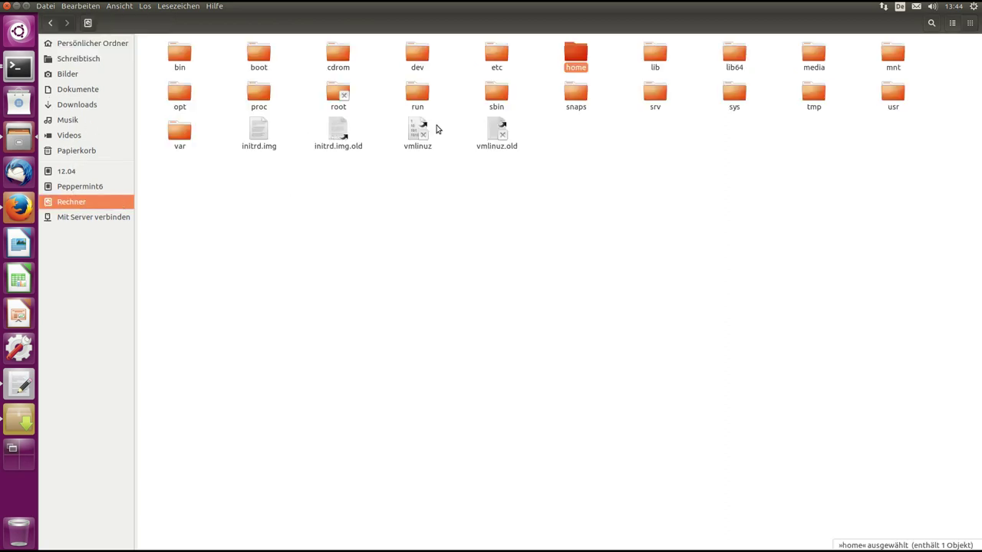
left_click(595, 154)
double_click(595, 109)
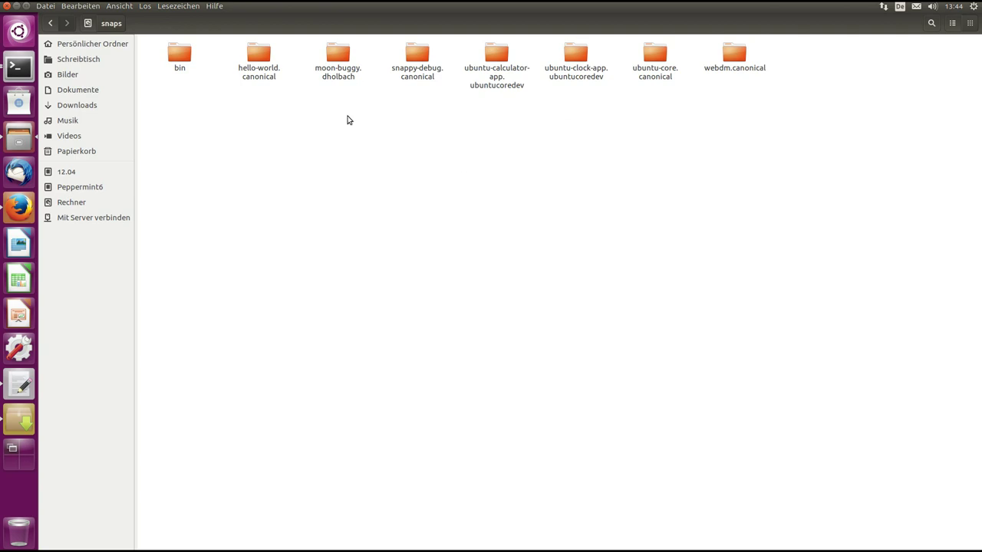
double_click(498, 54)
double_click(260, 74)
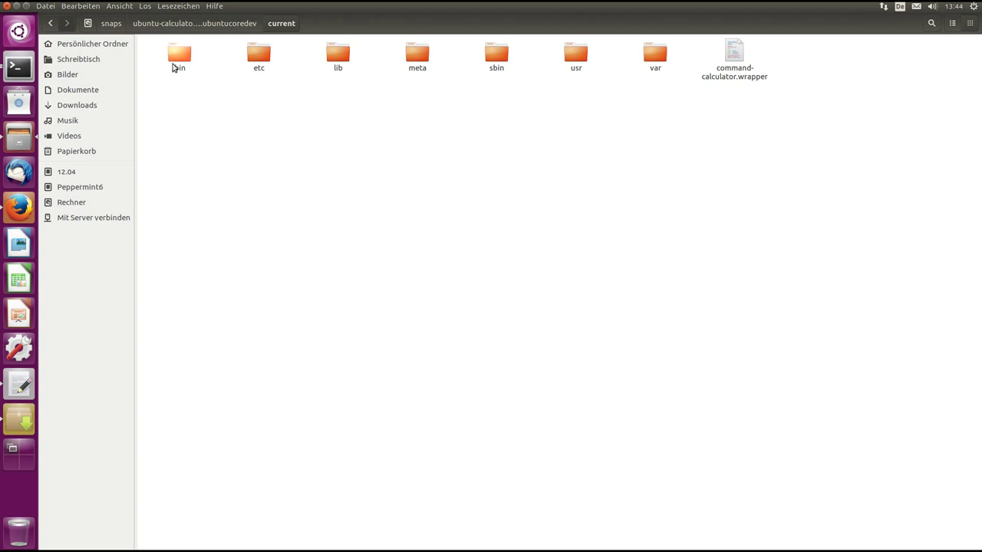
- Open the calculator script from the snap's bin folder in the text editor
double_click(178, 58)
right_click(185, 59)
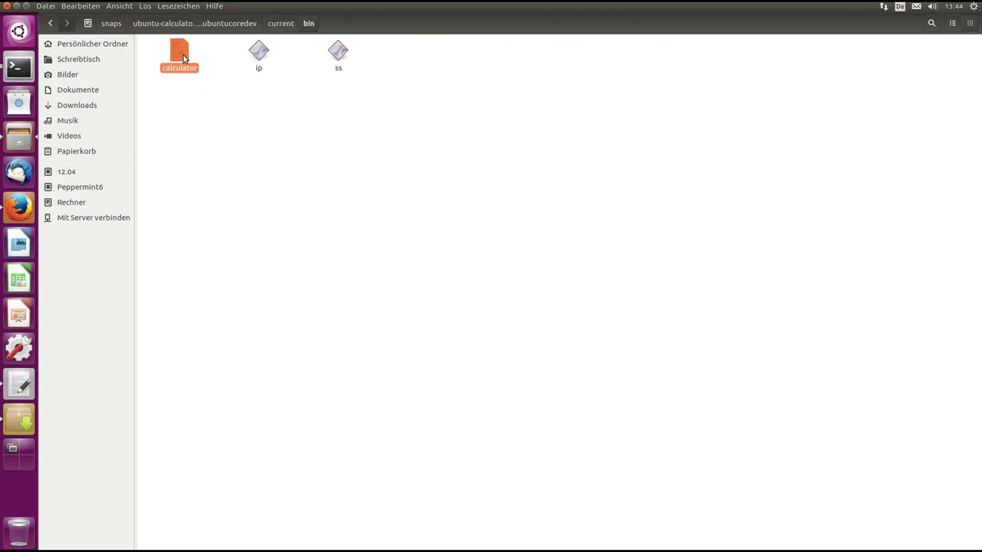
left_click(189, 61)
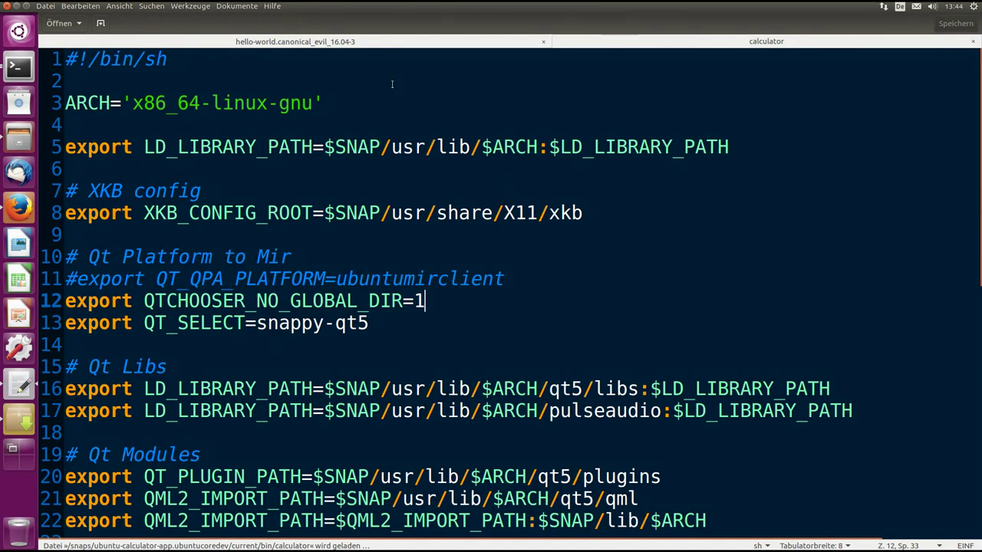
- Highlight the sh interpreter in the script's first line, and clear the selection
left_click(379, 61)
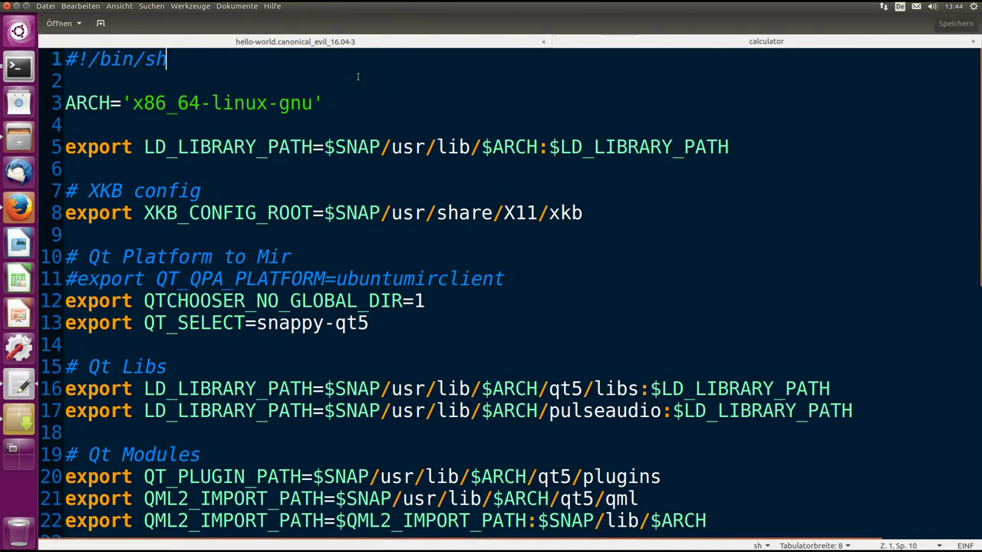
key("shift+Left")
key("shift+Left")
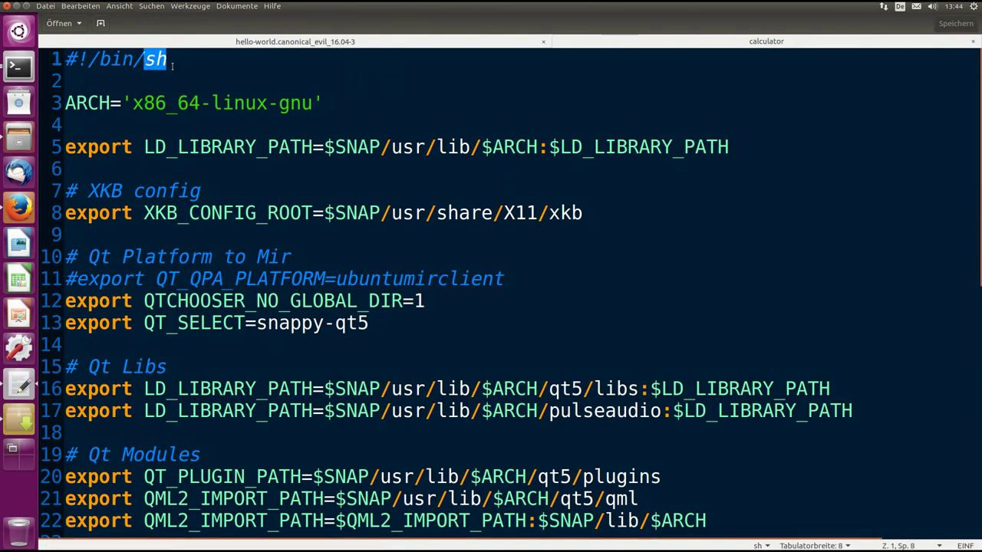
left_click(297, 74)
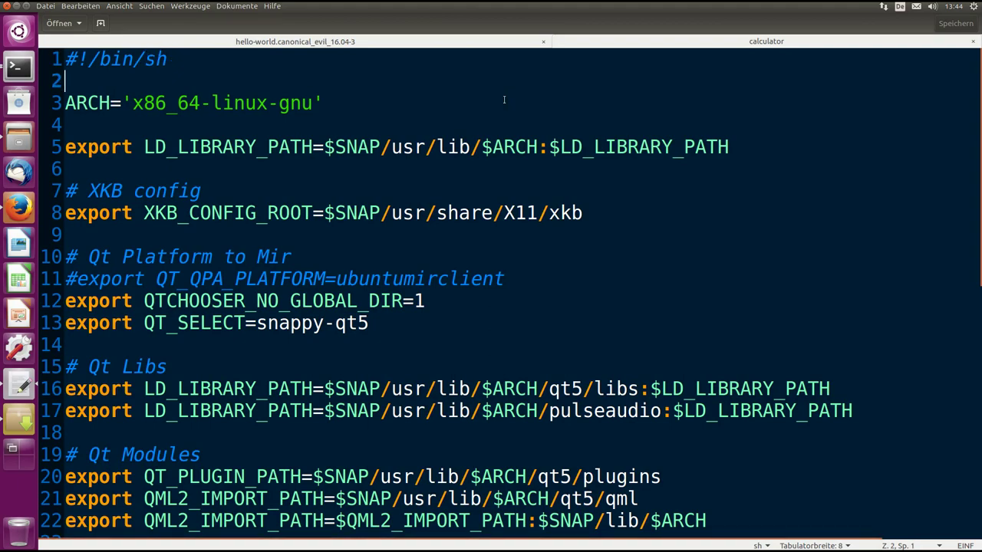
- Examine the script's exec line by highlighting its $SNAP variable and the /usr/bin/qmlscene path
scroll(462, 95, "down", 8)
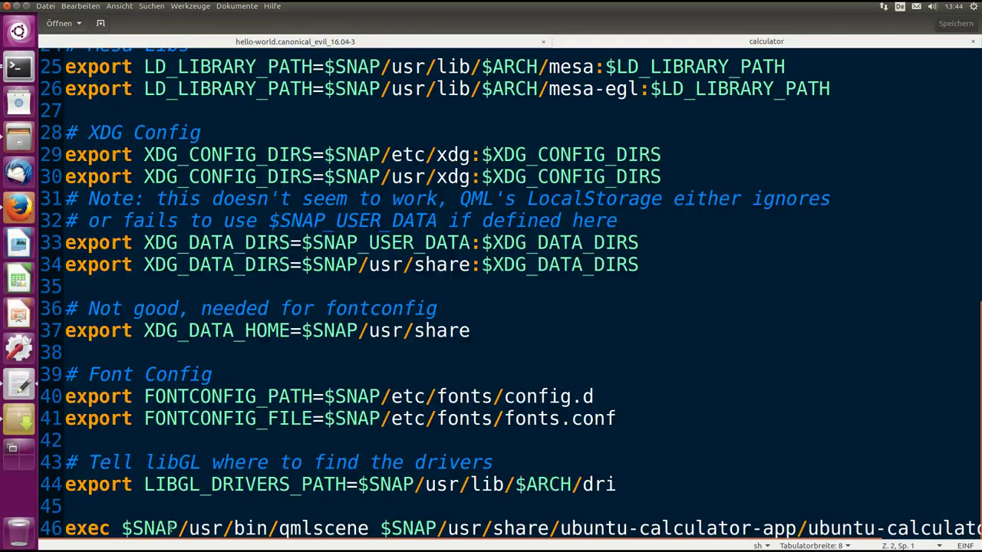
left_click_drag(179, 529, 370, 531)
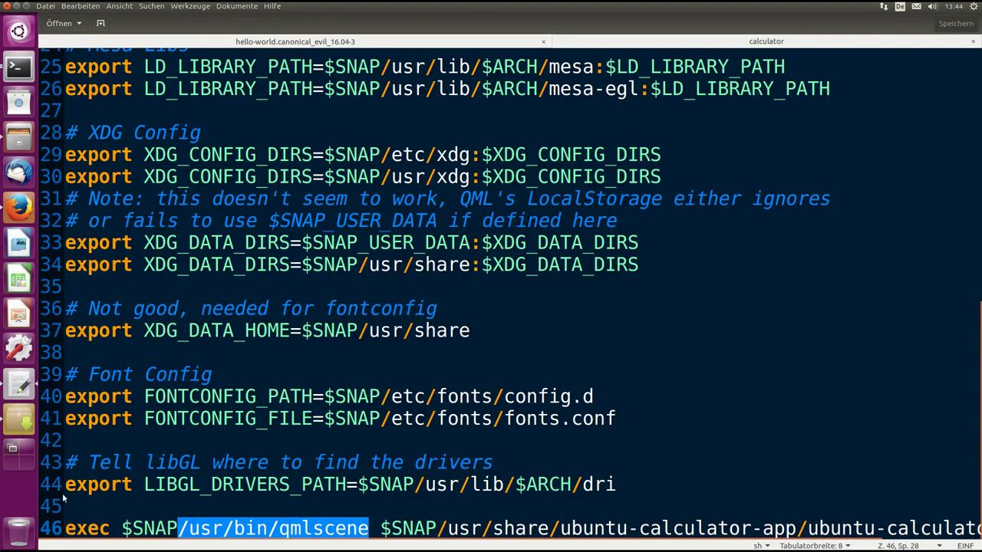
left_click(126, 529)
left_click_drag(137, 527, 178, 528)
left_click(320, 509)
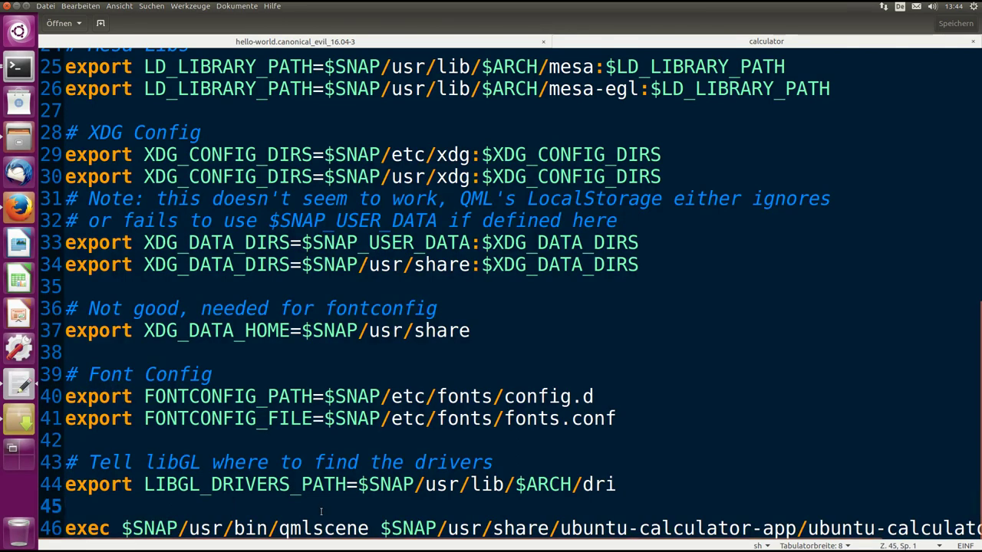
left_click_drag(368, 528, 279, 528)
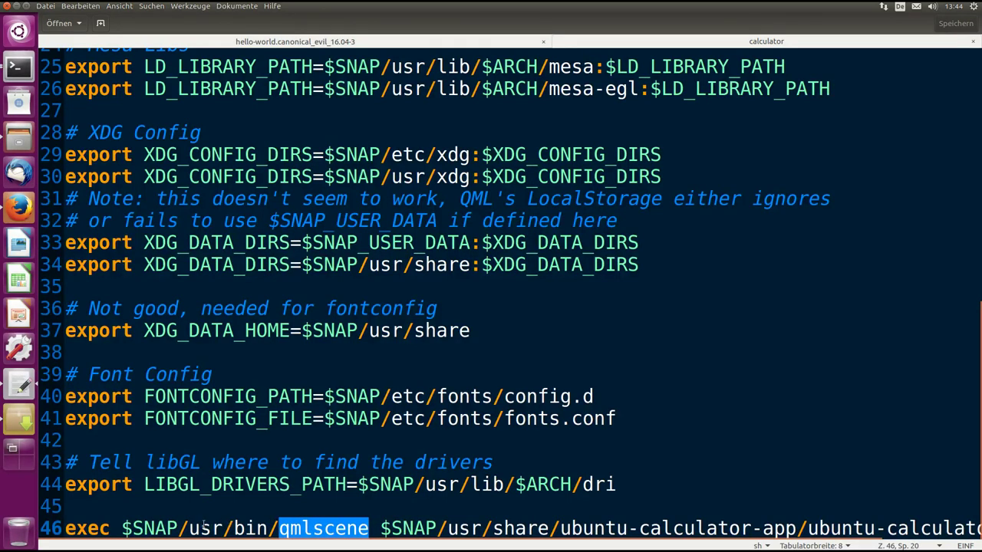
left_click_drag(178, 528, 369, 528)
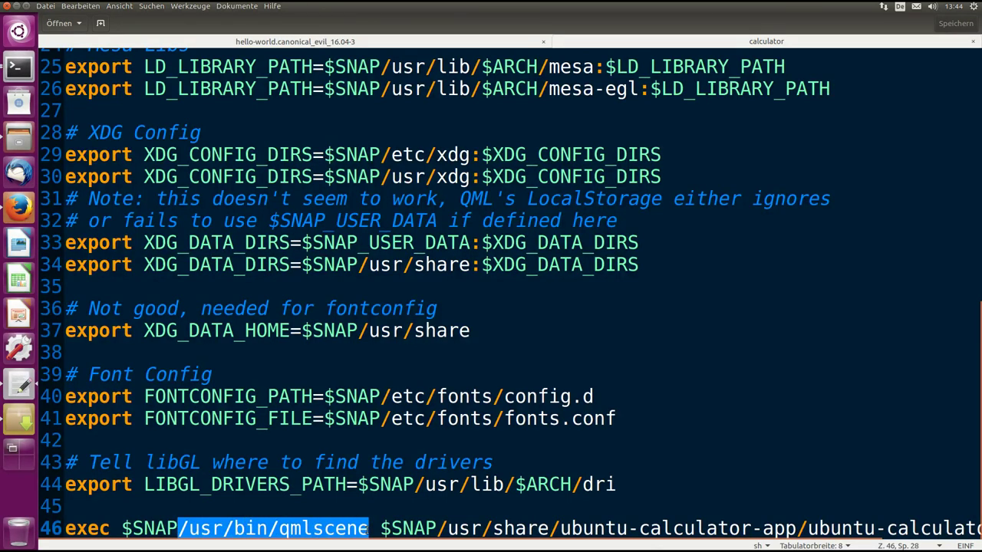
- Highlight ubuntu-calculator-app/ubuntu-calculator-app.qml at the end of the exec line, and close the text editor
left_click(593, 528)
key("Right")
key("Right")
key("Right")
key("Right")
key("Right")
key("End")
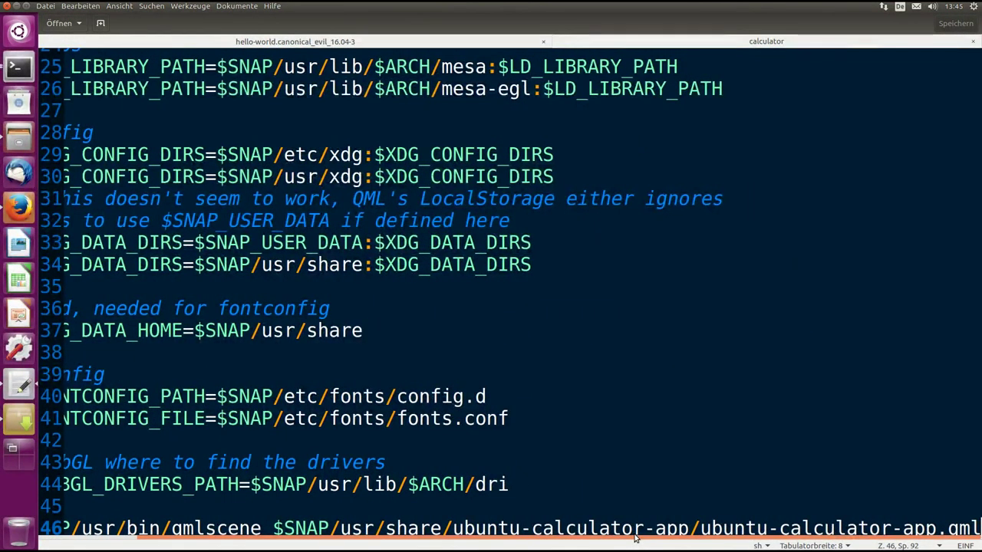
left_click_drag(948, 529, 979, 529)
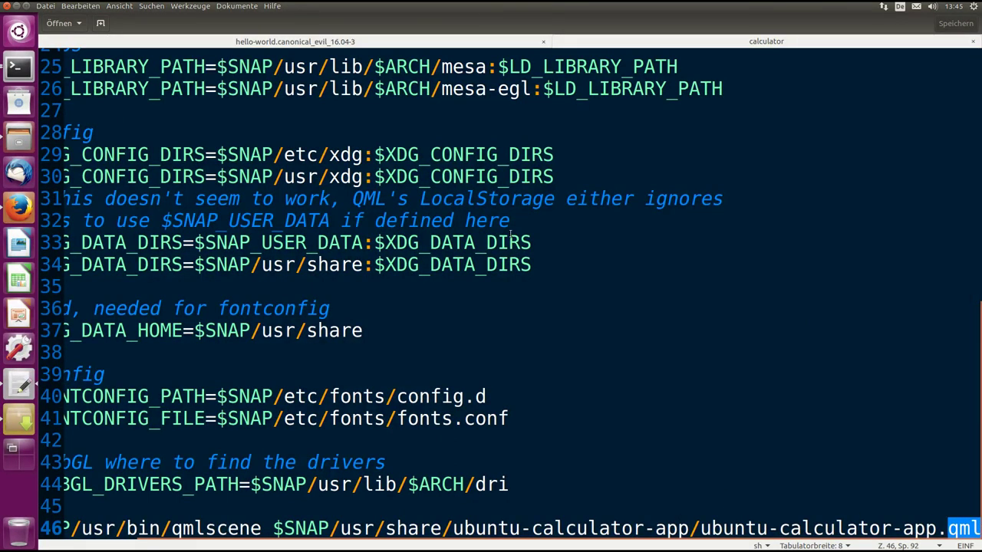
left_click_drag(454, 528, 979, 528)
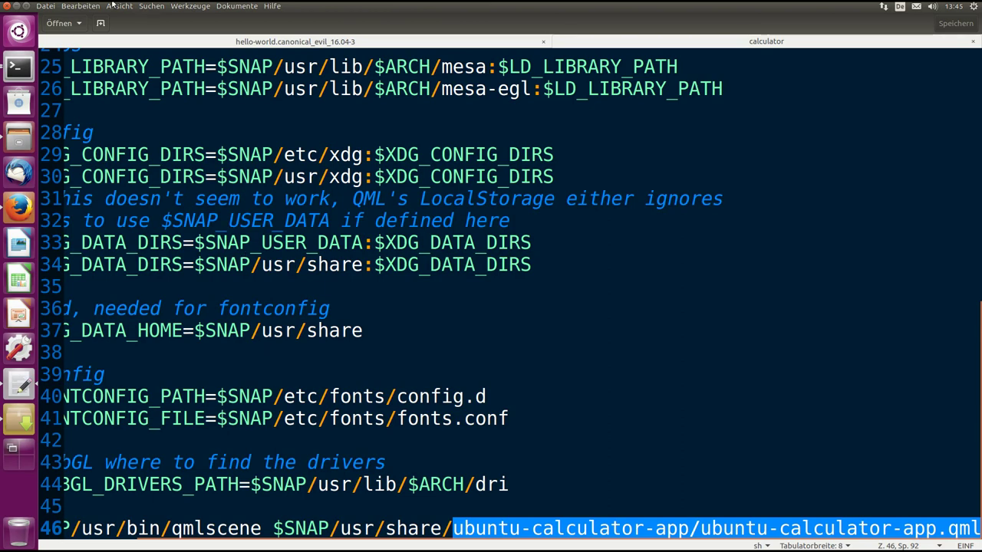
left_click(7, 6)
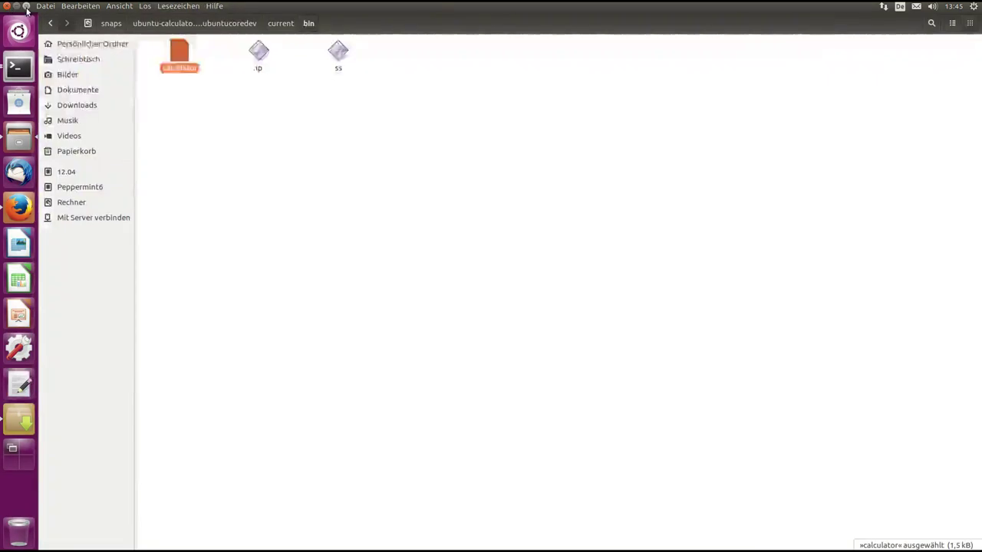
- Restore the file manager to a smaller window, show the root directory in it and enlarge the window to fit the folders
double_click(378, 9)
left_click_drag(763, 394, 473, 65)
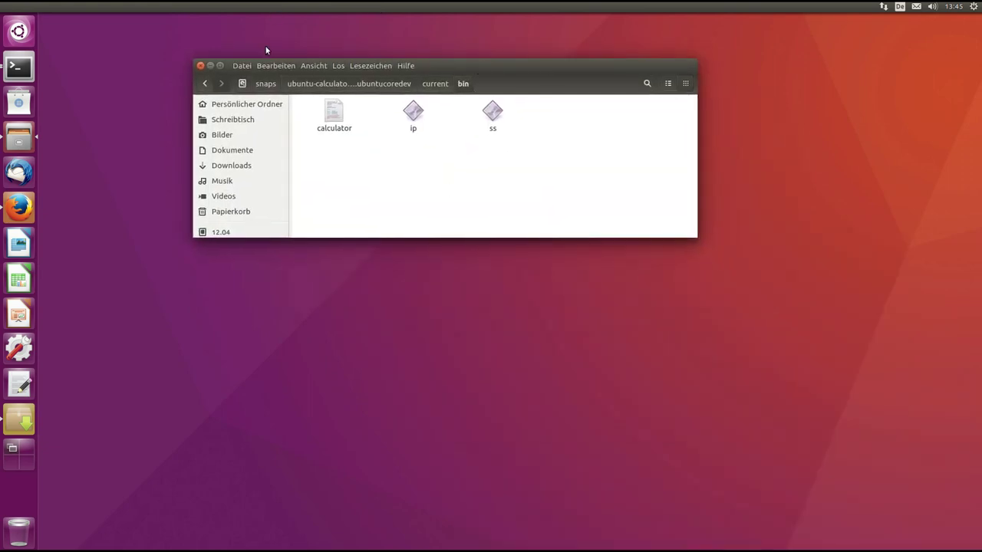
left_click(264, 85)
left_click(242, 83)
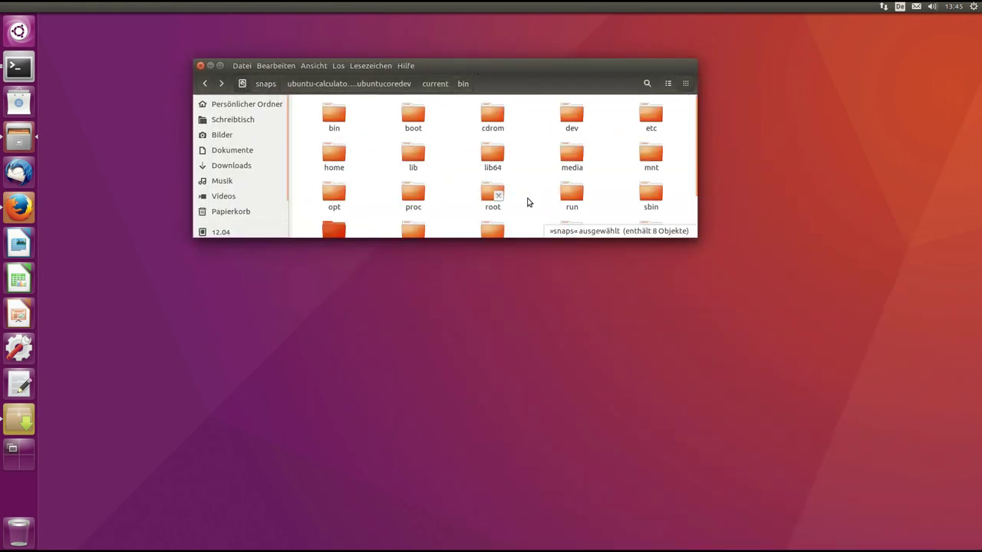
left_click_drag(697, 237, 698, 346)
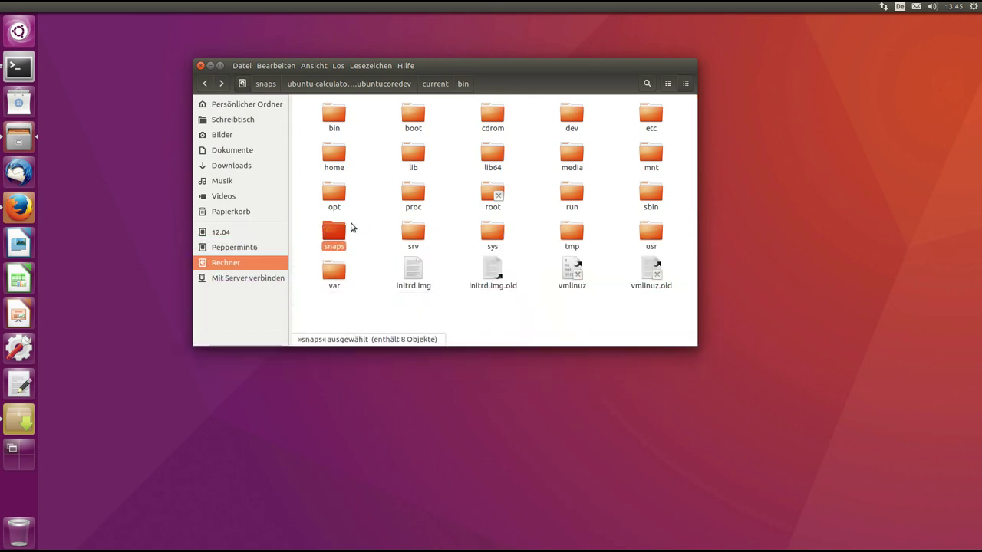
left_click(419, 309)
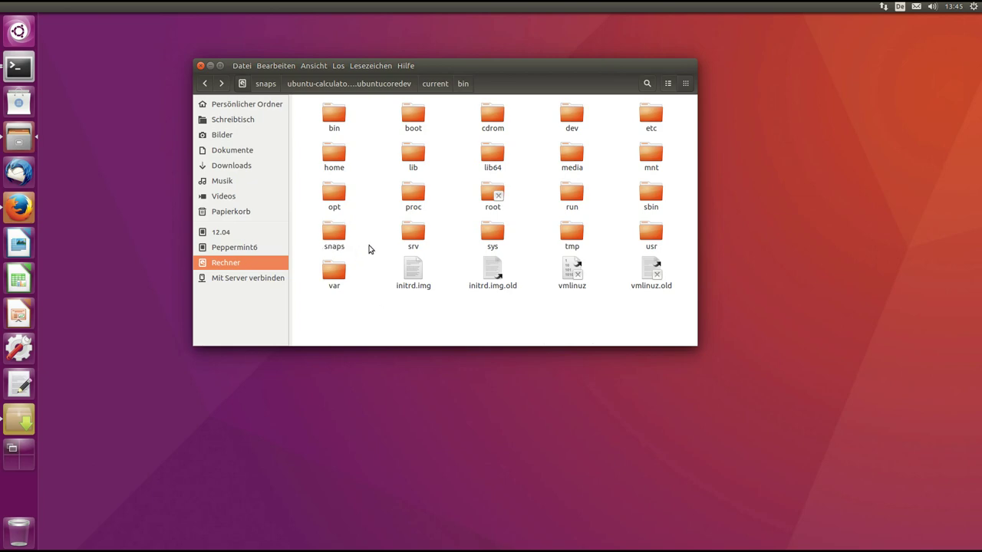
- Look through the snaps folder and open the usr folder inside the calculator snap's current folder
double_click(338, 235)
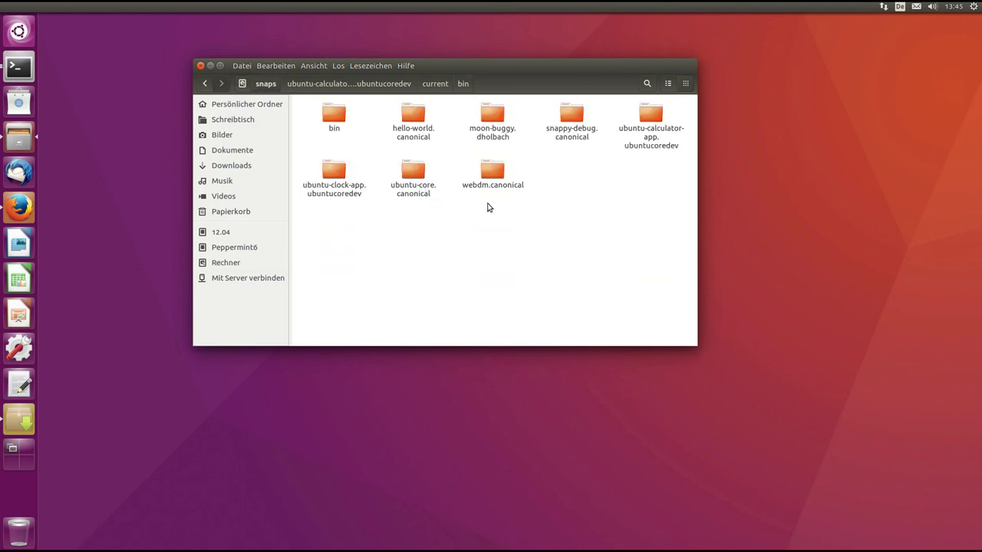
left_click(218, 264)
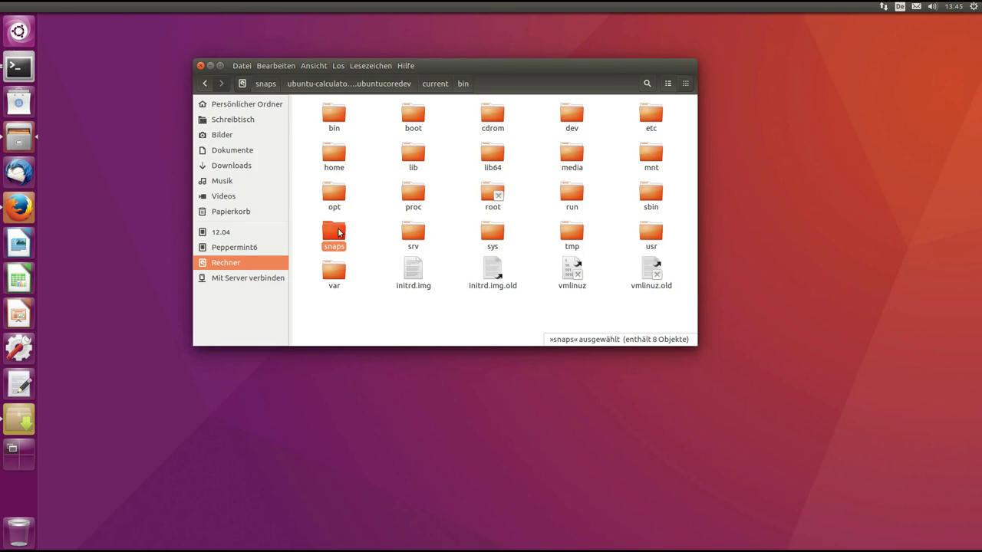
double_click(343, 233)
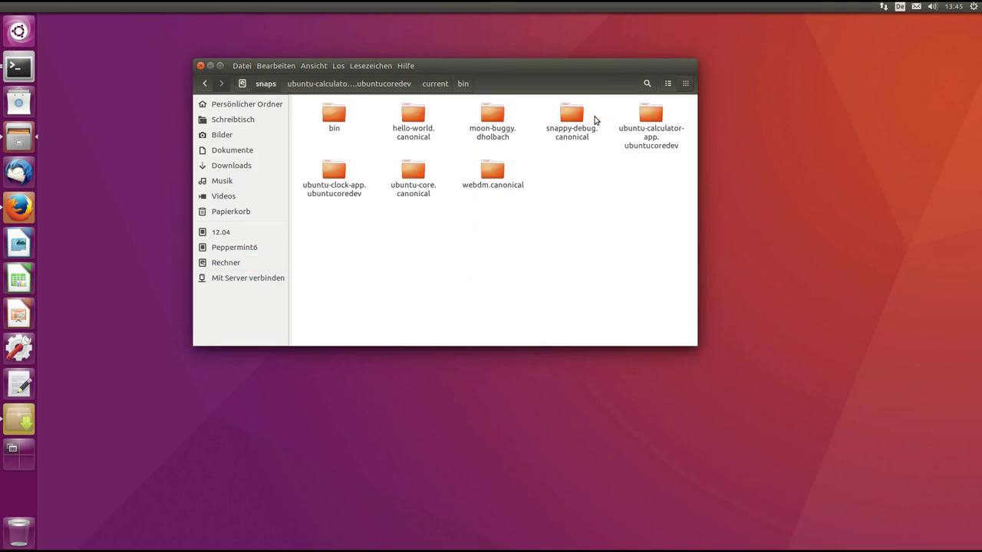
double_click(651, 115)
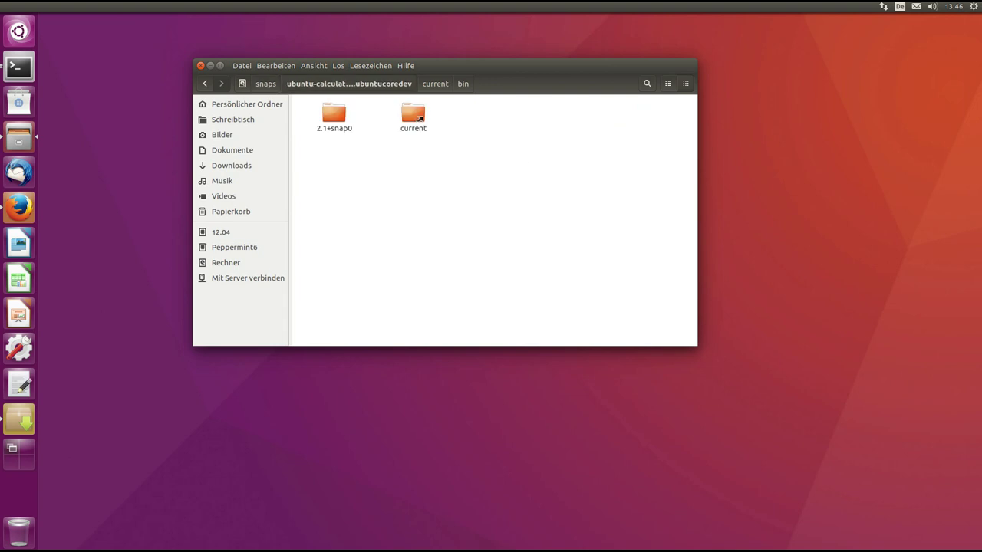
double_click(412, 114)
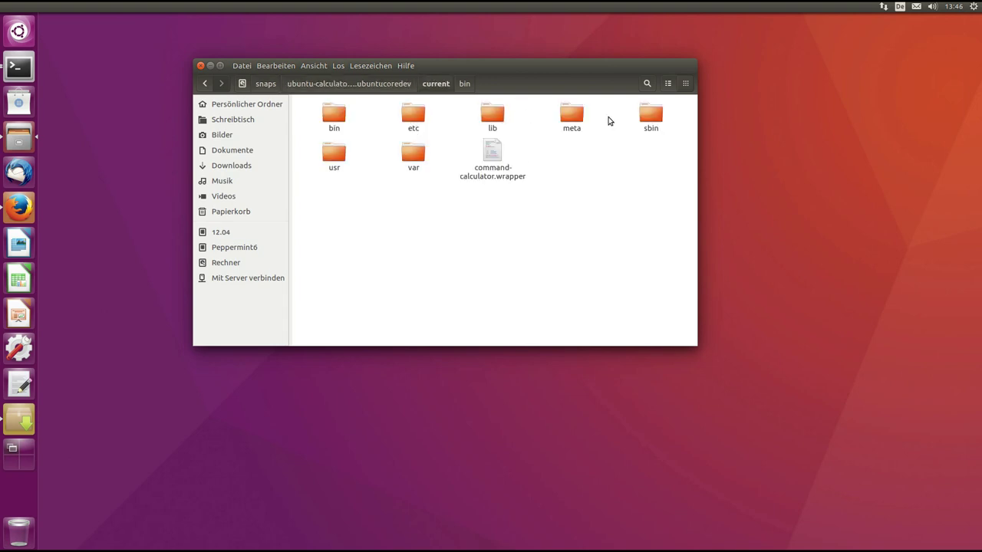
double_click(336, 156)
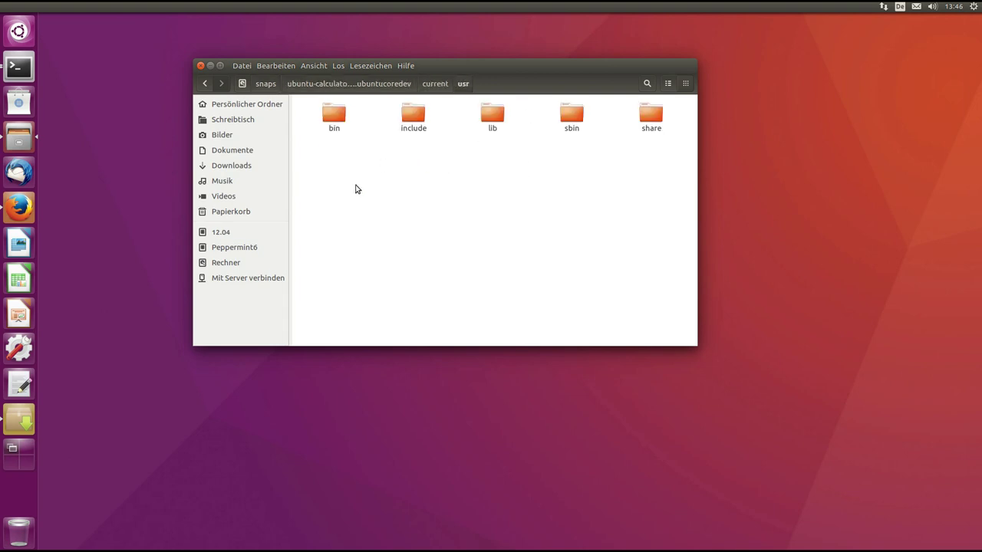
- Close the file manager and switch to Firefox with the WebDM page of installed snaps
left_click_drag(460, 70, 446, 125)
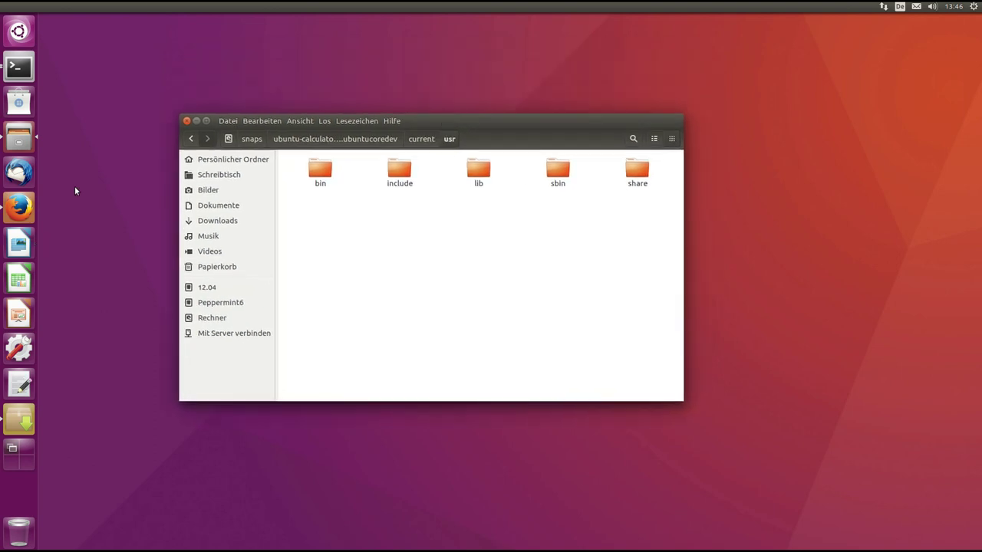
left_click(186, 121)
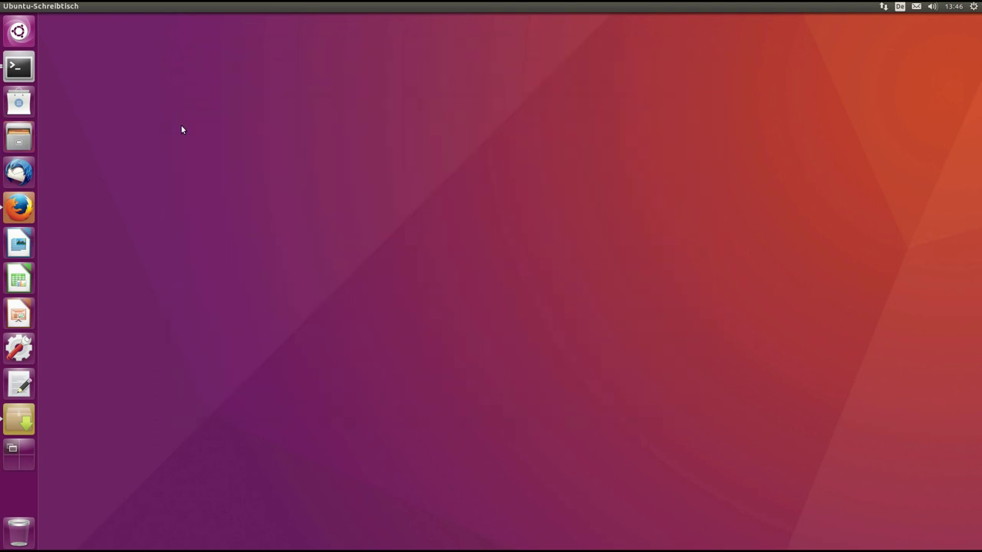
left_click(25, 209)
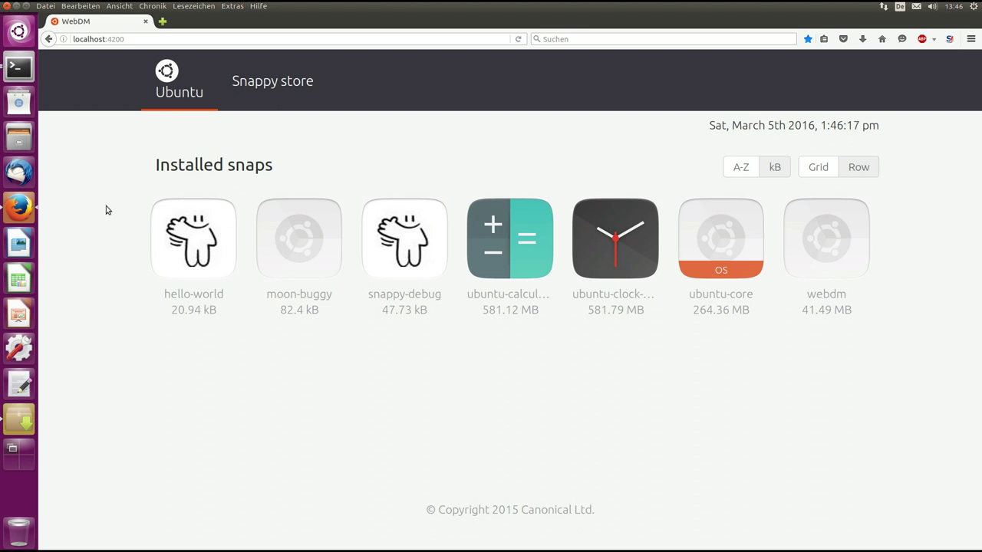
- Highlight the installed size on the calculator snap's details page, and go back to open the clock snap's details page
left_click_drag(538, 311, 480, 312)
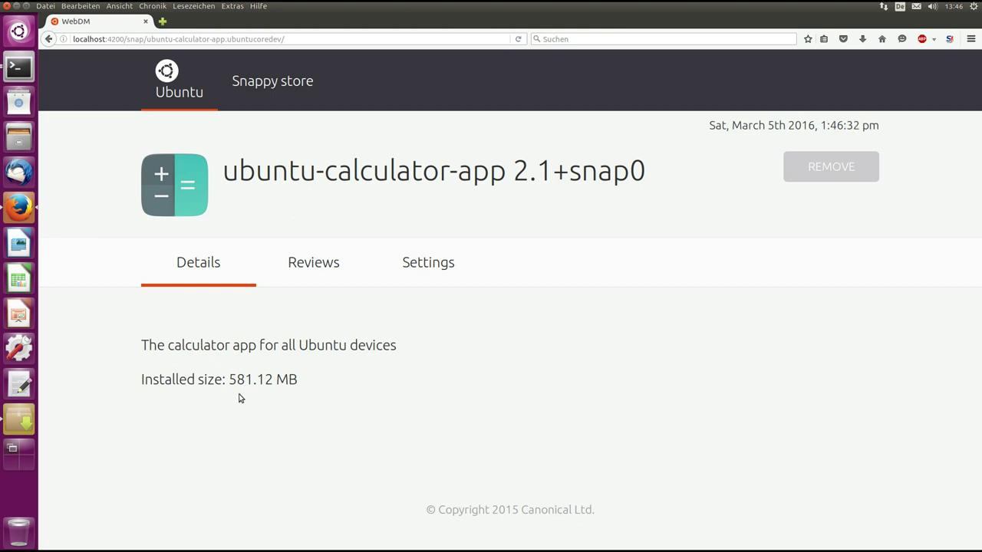
left_click_drag(229, 379, 299, 383)
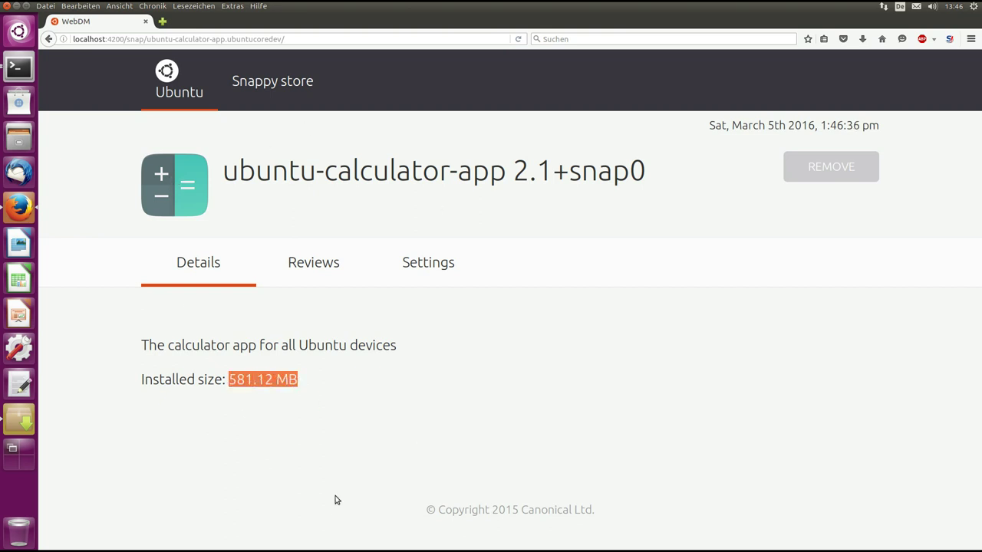
left_click(282, 437)
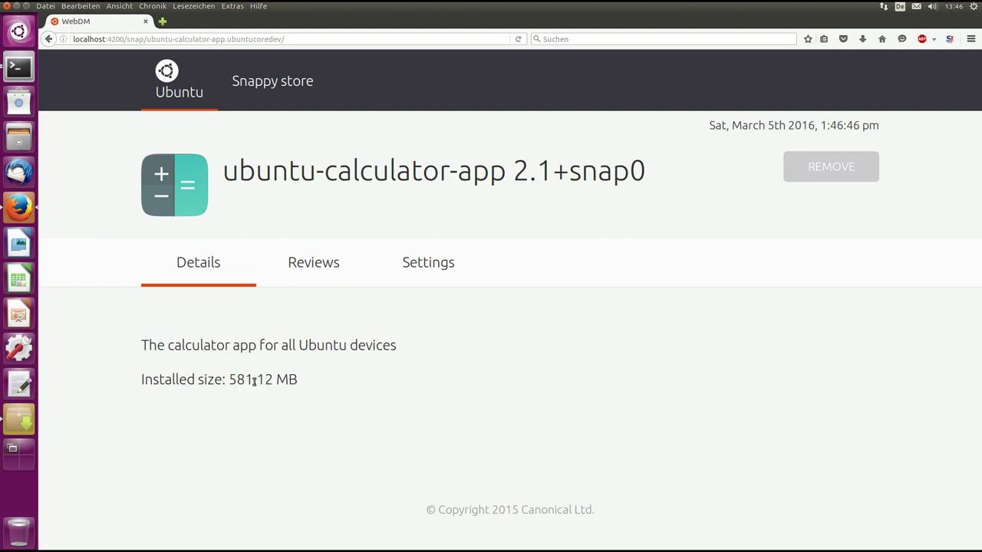
left_click_drag(228, 380, 253, 379)
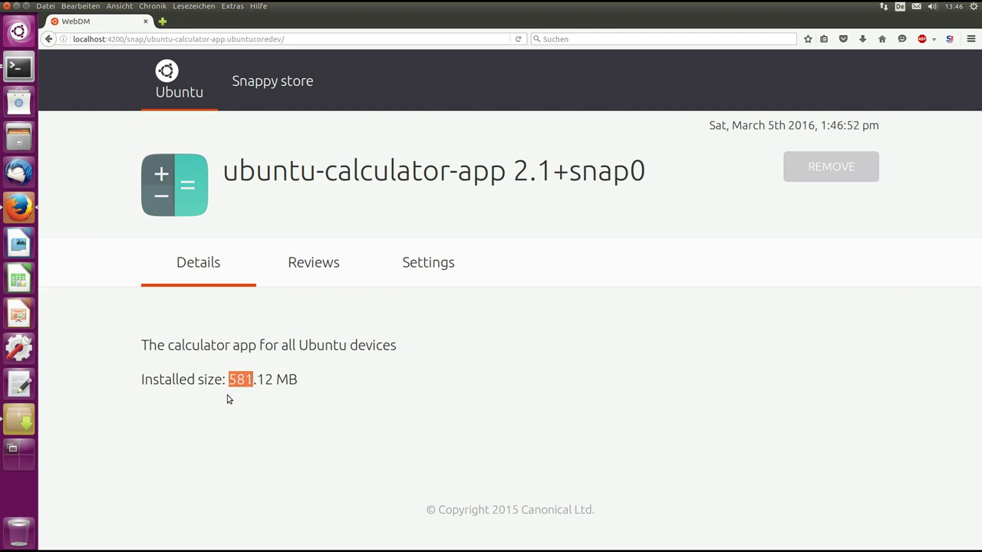
left_click(48, 39)
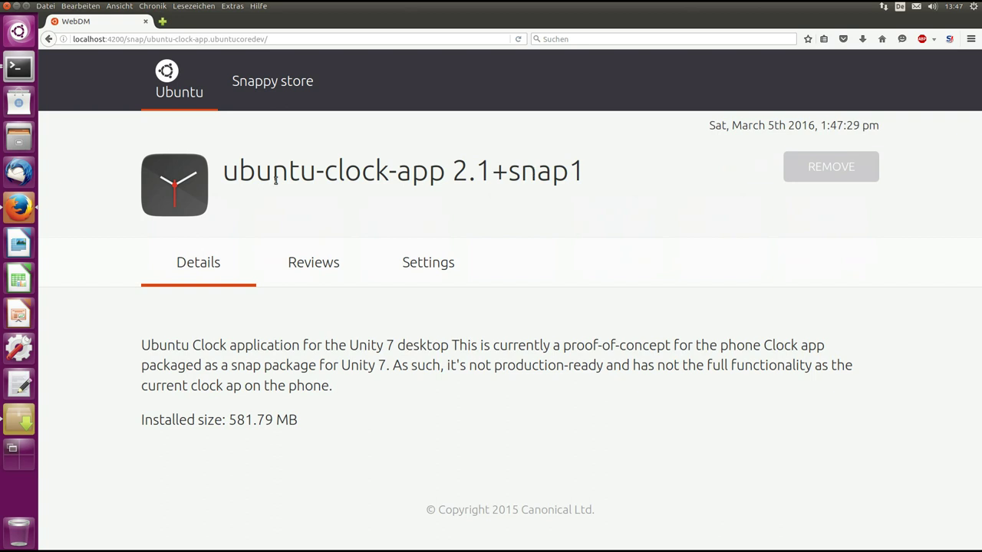
- Switch from Firefox to the terminal, launch the clock snap with ubuntu-clock-app.clock and minimize the terminal
left_click(14, 6)
left_click(17, 67)
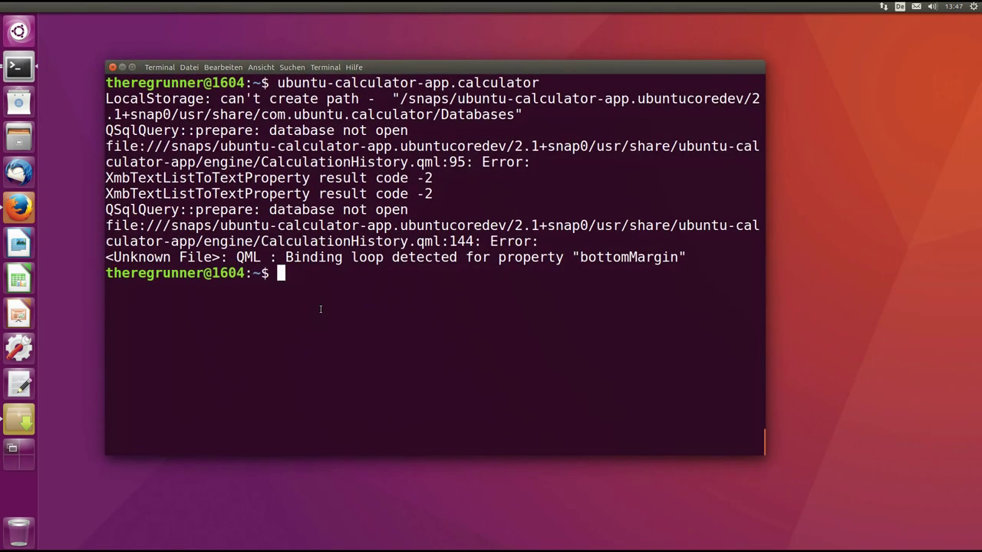
type("ubuntu-cl")
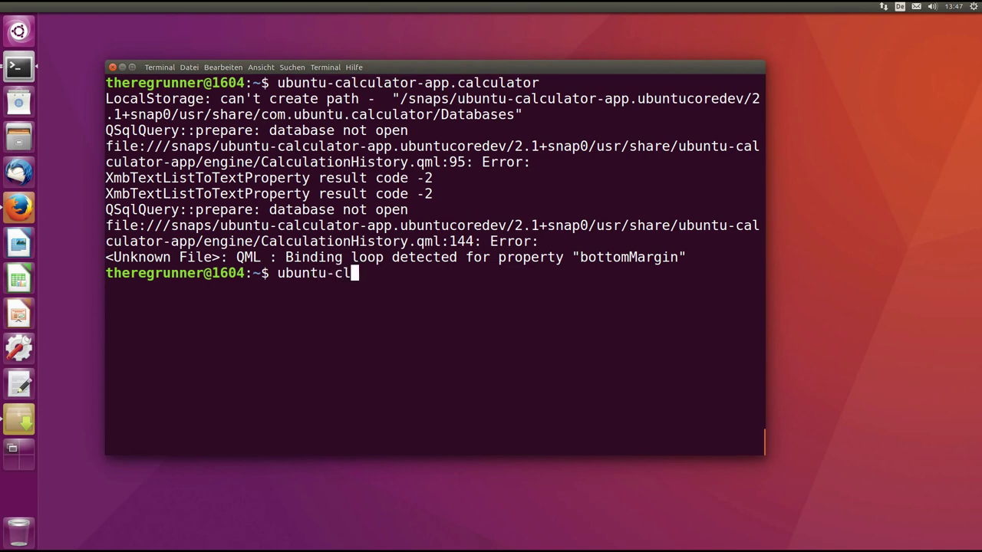
type("ock")
key("Tab")
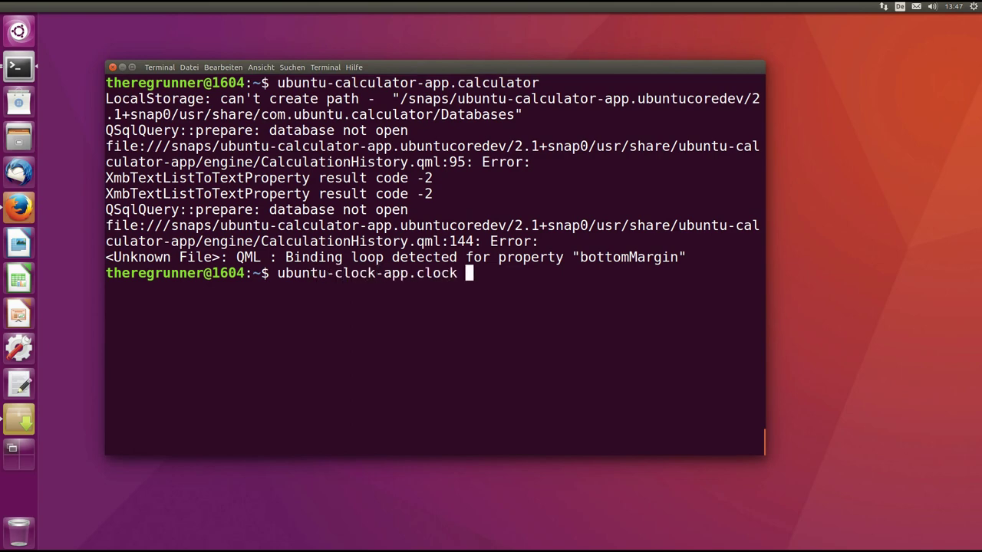
key("Return")
left_click(122, 67)
- Start the stopwatch in the clock app and enlarge its window to fill the screen
left_click(408, 288)
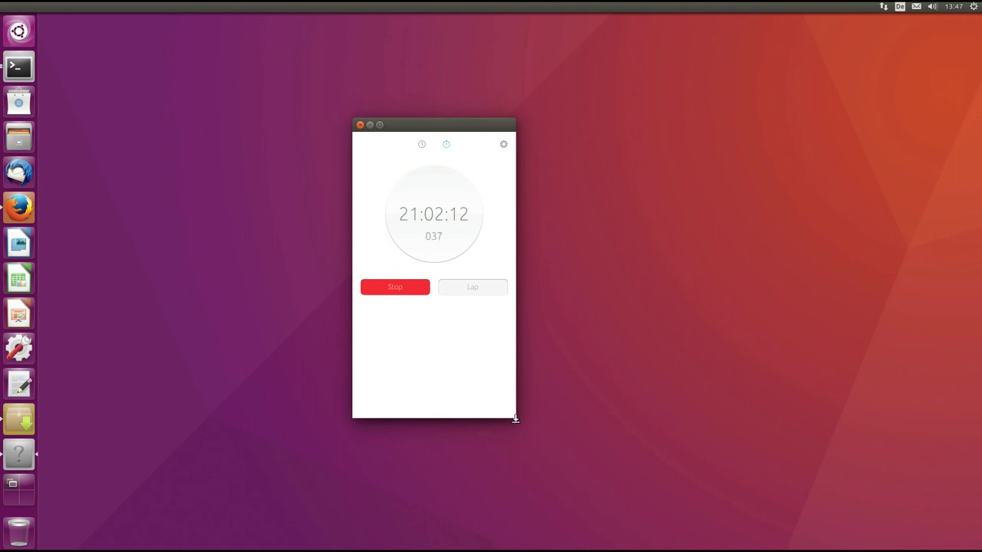
left_click_drag(515, 418, 516, 442)
left_click_drag(445, 126, 890, 15)
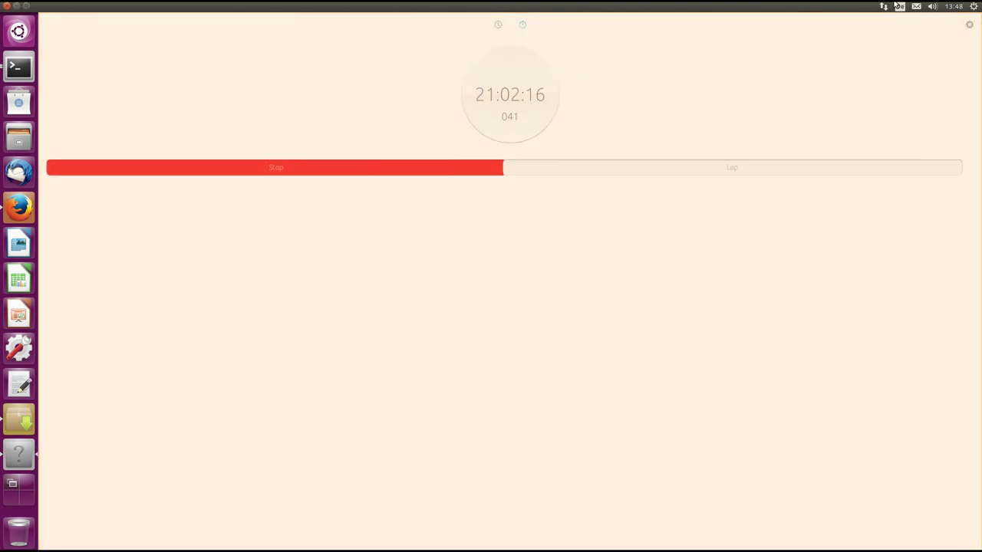